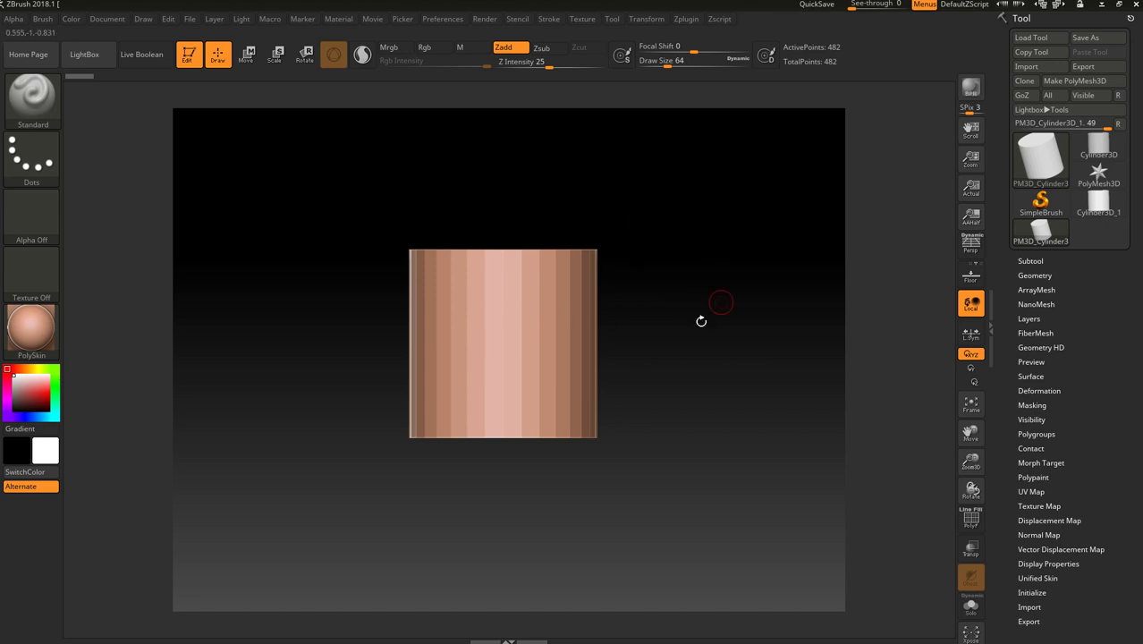
# Close ZBrush and move the GoZ_for_ZBrush_Installer_WIN file out of the Troubleshoot Help folder onto the desktop.
pyautogui.click(1132, 5)
pyautogui.click(597, 354)
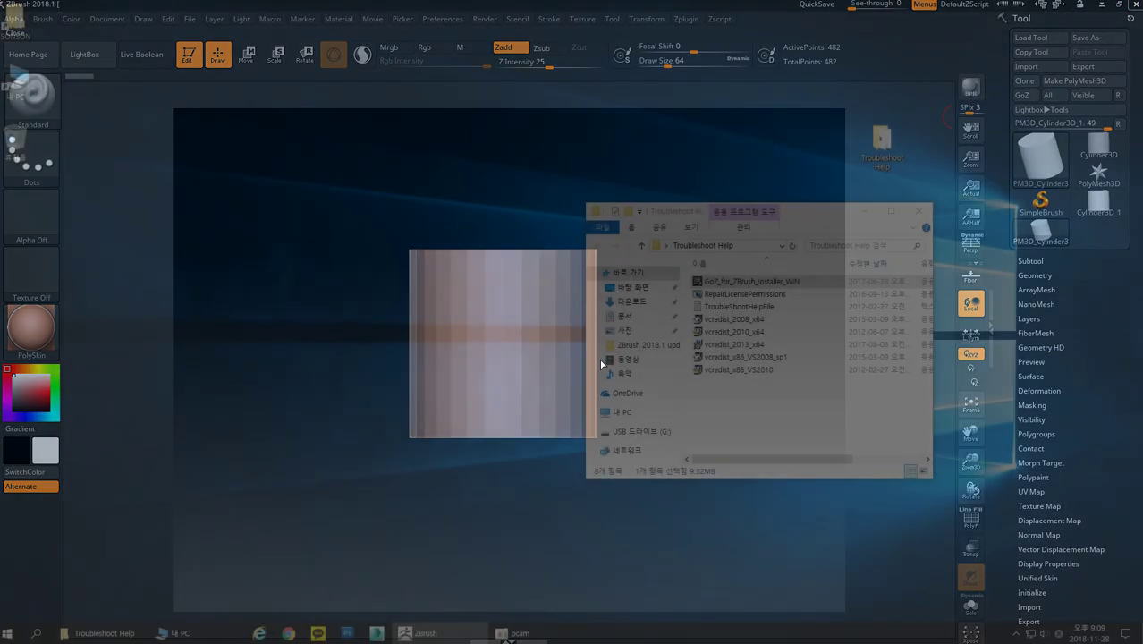
pyautogui.moveTo(699, 283); pyautogui.dragTo(373, 241)
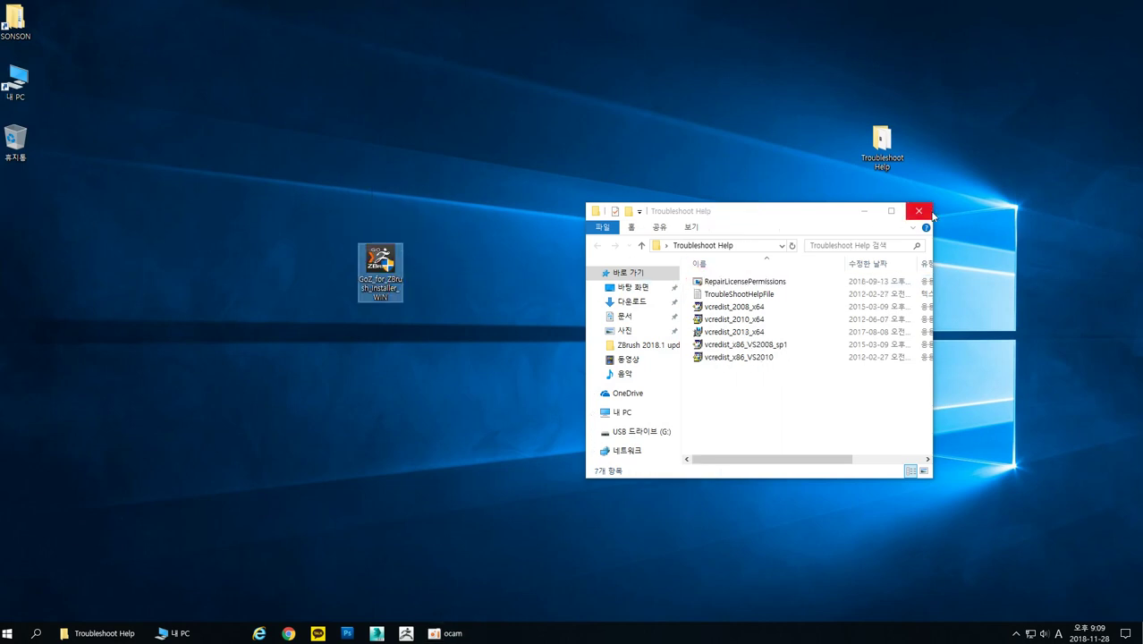
pyautogui.click(930, 216)
pyautogui.click(864, 211)
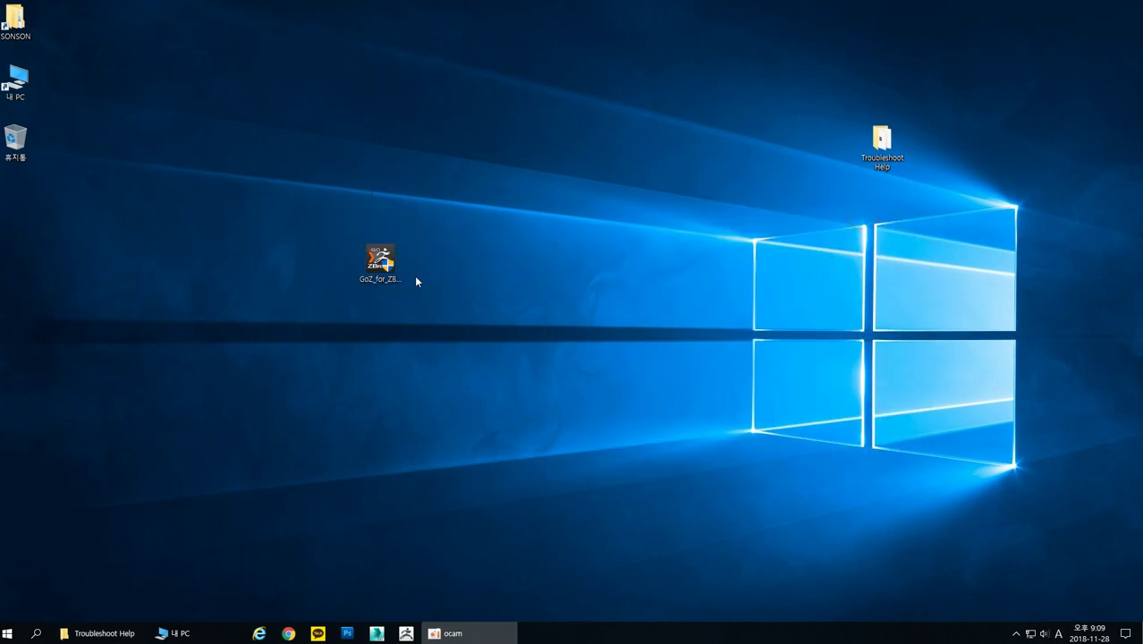
# Run the GoZ for ZBrush installer from the desktop and complete its setup wizard.
pyautogui.click(388, 264)
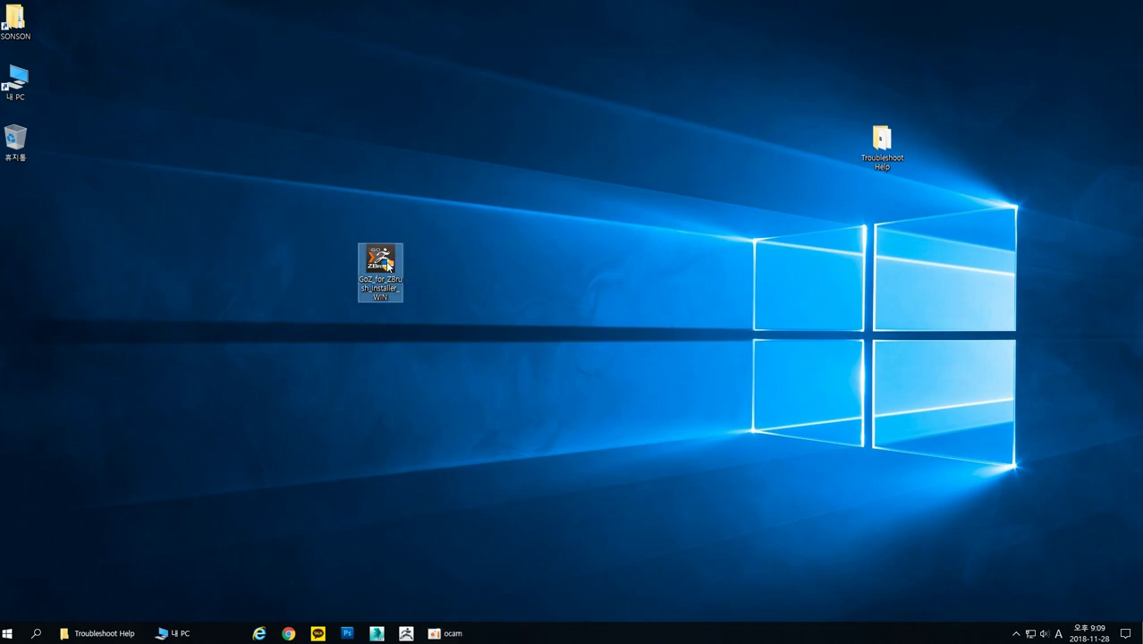
pyautogui.doubleClick(388, 265)
pyautogui.click(490, 407)
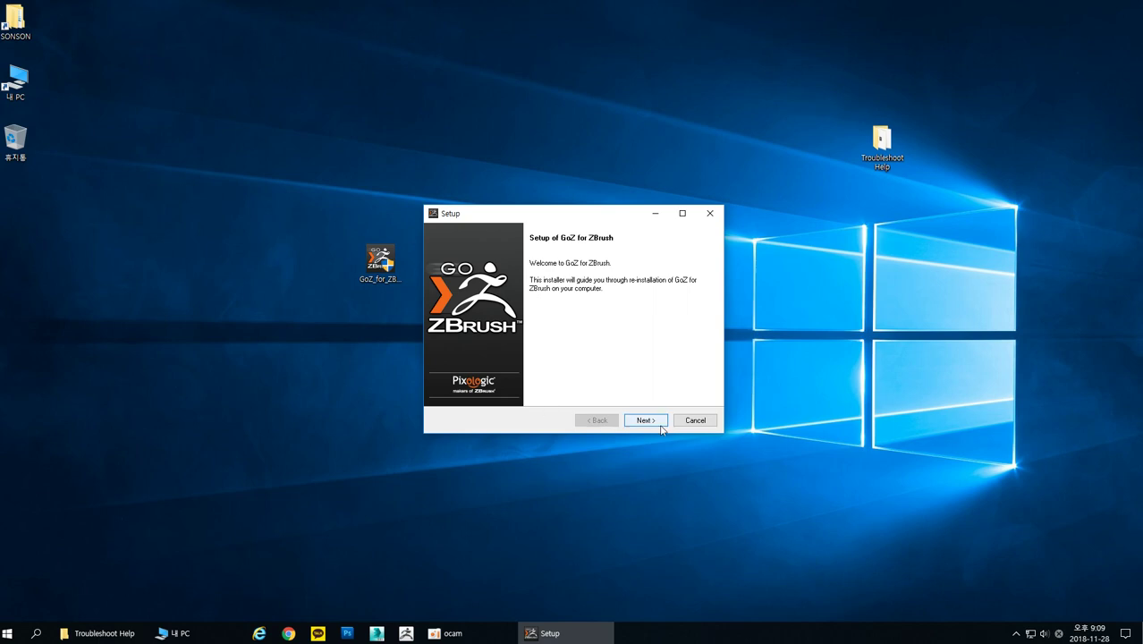
pyautogui.click(660, 424)
pyautogui.click(659, 422)
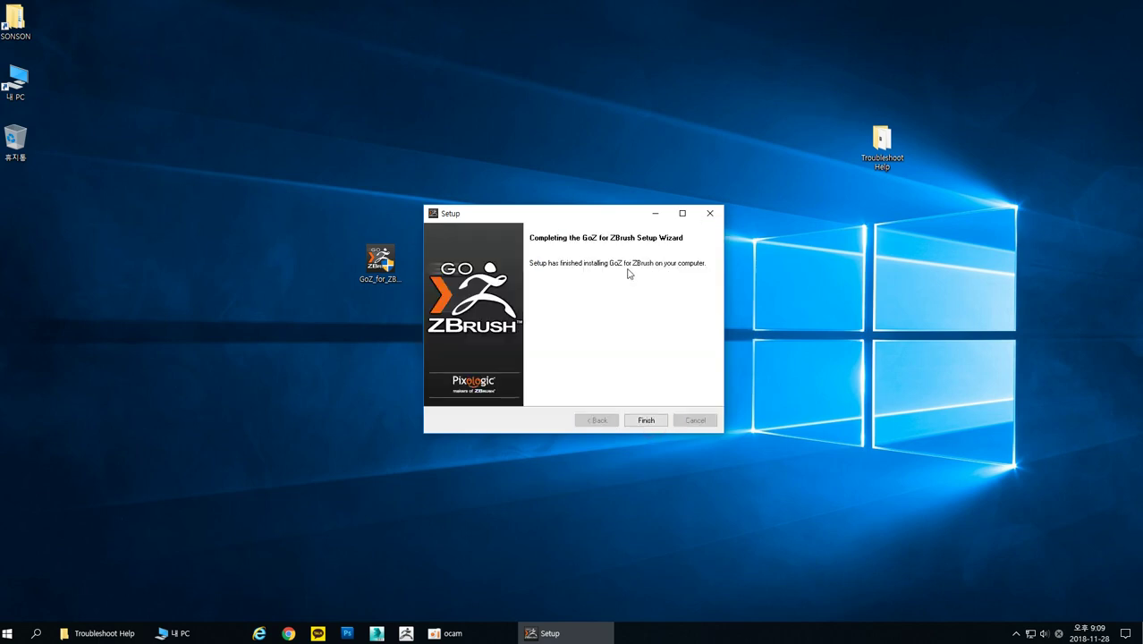
pyautogui.click(657, 421)
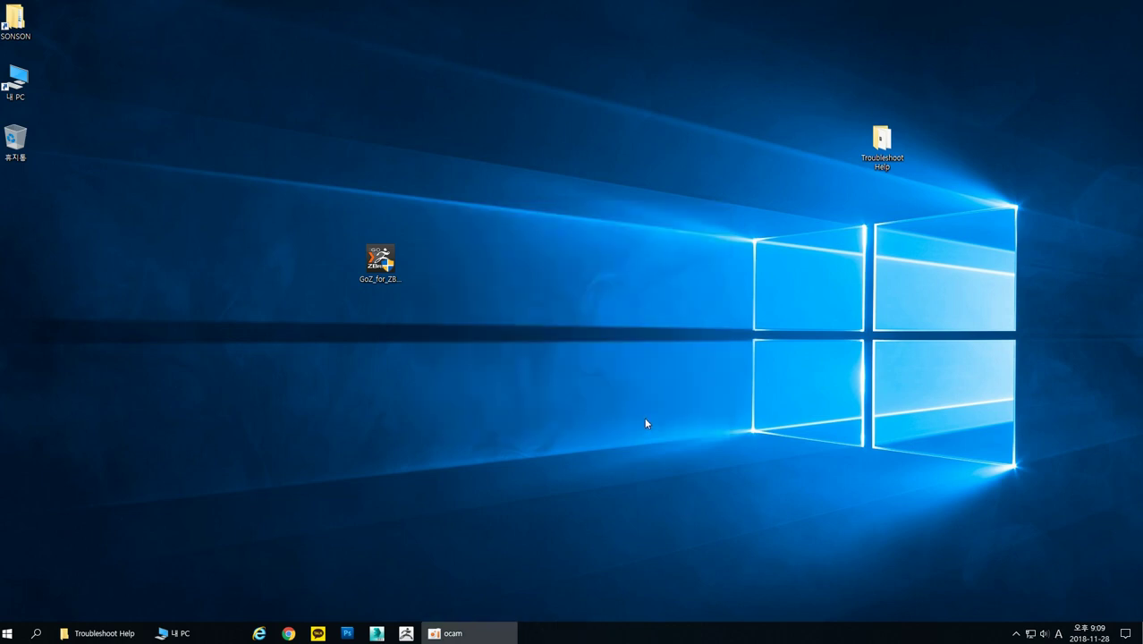
# Launch ZBrush and dismiss the Home Page and LightBox to clear the canvas.
pyautogui.click(406, 634)
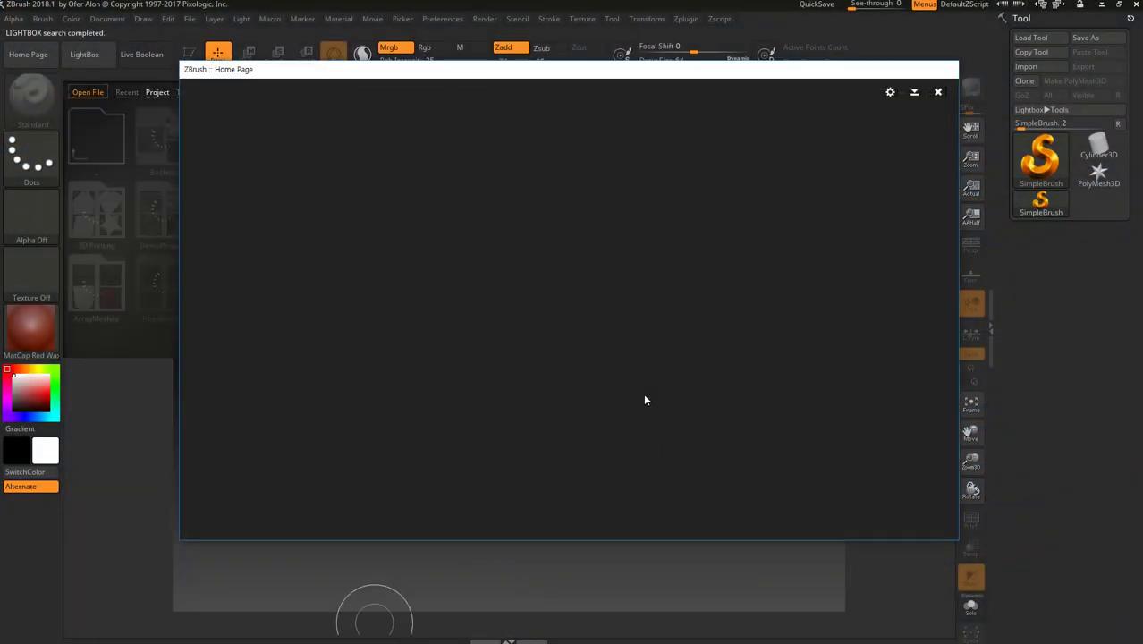
pyautogui.click(940, 94)
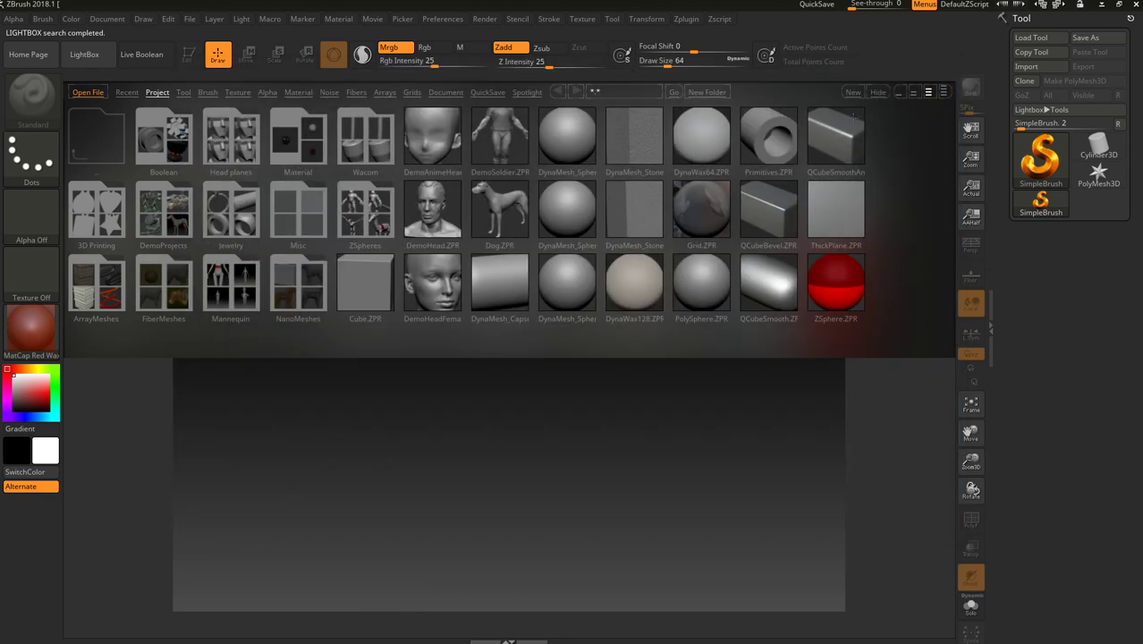
pyautogui.click(880, 93)
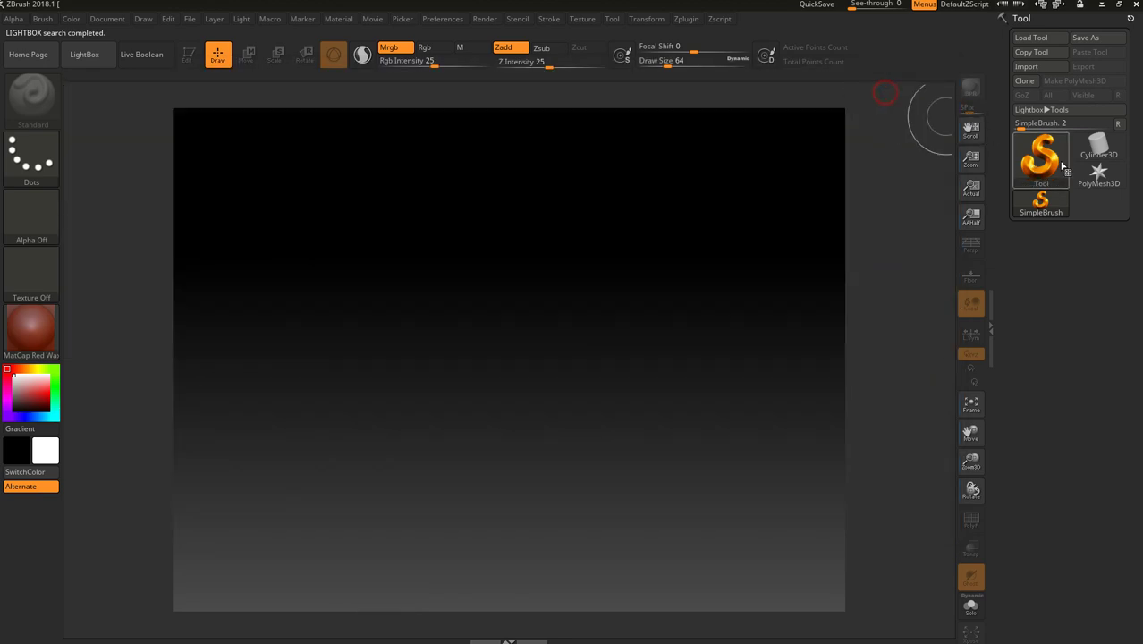
# Draw a Cylinder3D on the canvas, make it editable, convert it to a PolyMesh3D and align it to a straight view.
pyautogui.click(1103, 143)
pyautogui.moveTo(541, 335); pyautogui.dragTo(571, 444)
pyautogui.press('t')
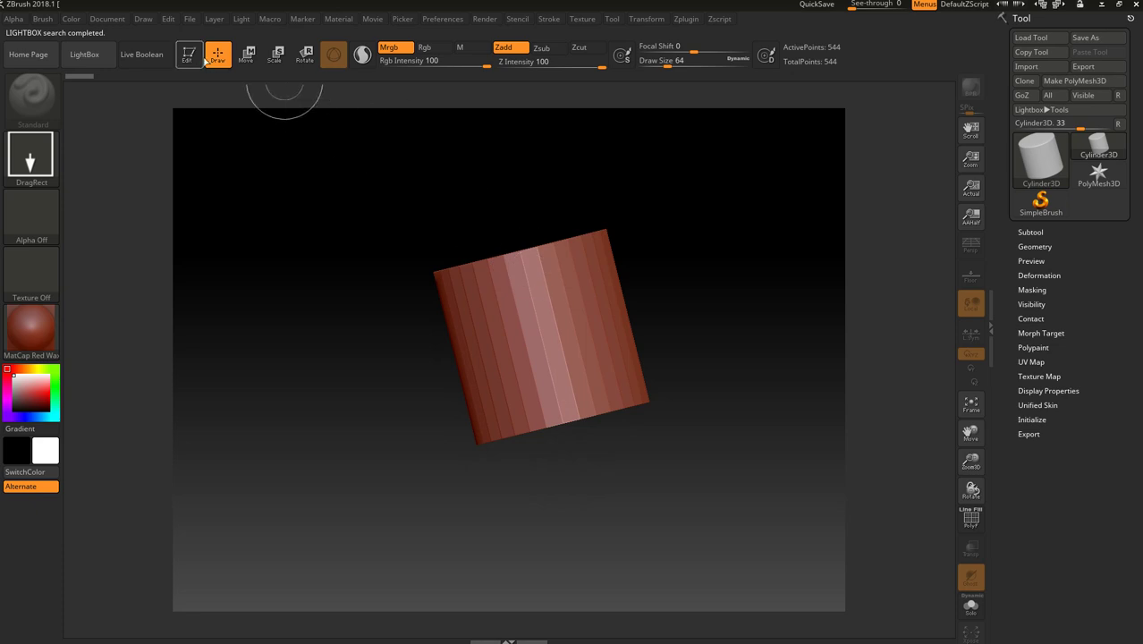
pyautogui.click(1075, 81)
pyautogui.keyDown('shift'); pyautogui.moveTo(738, 276); pyautogui.dragTo(827, 236); pyautogui.keyUp('shift')
# Send the cylinder polymesh to 3ds Max through GoZ and dismiss the 3ds Max welcome screen.
pyautogui.click(1021, 95)
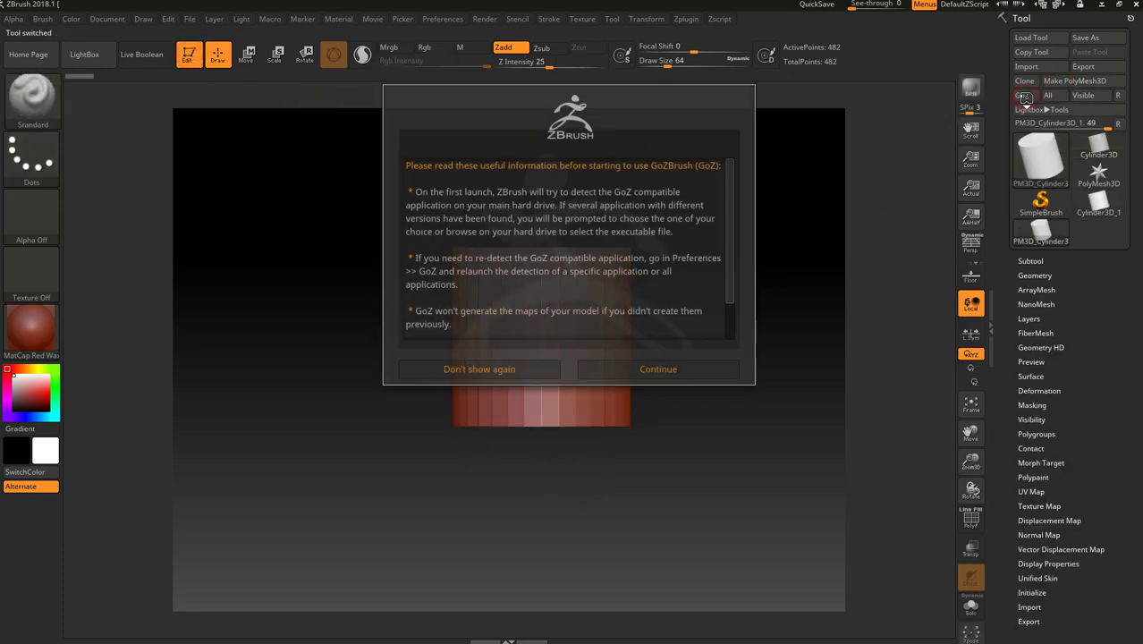
pyautogui.click(658, 369)
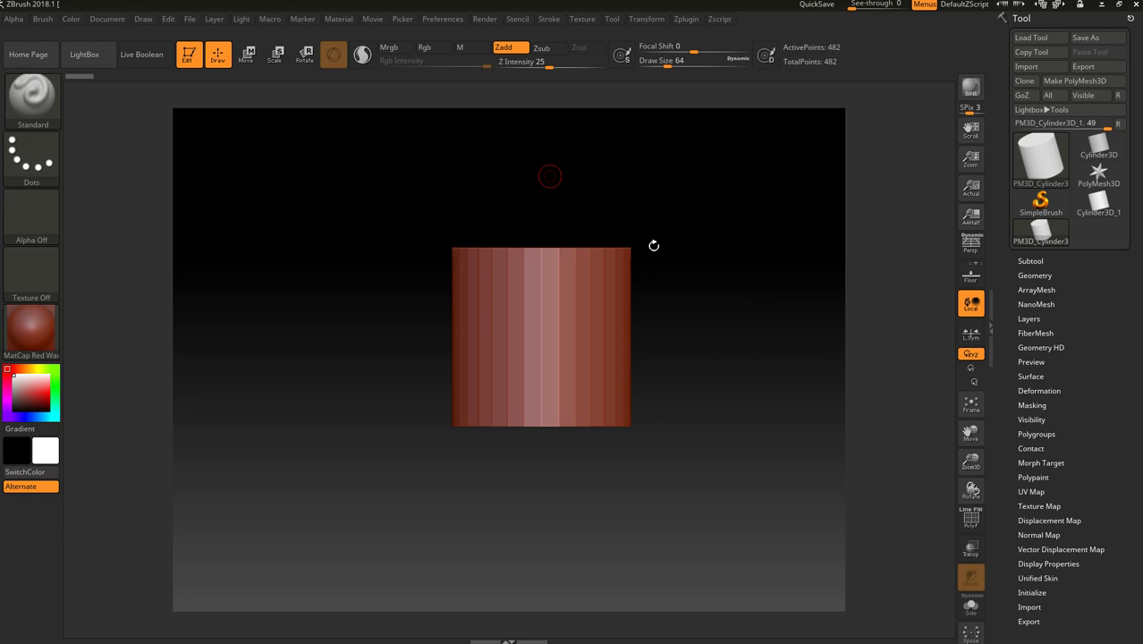
pyautogui.click(1032, 97)
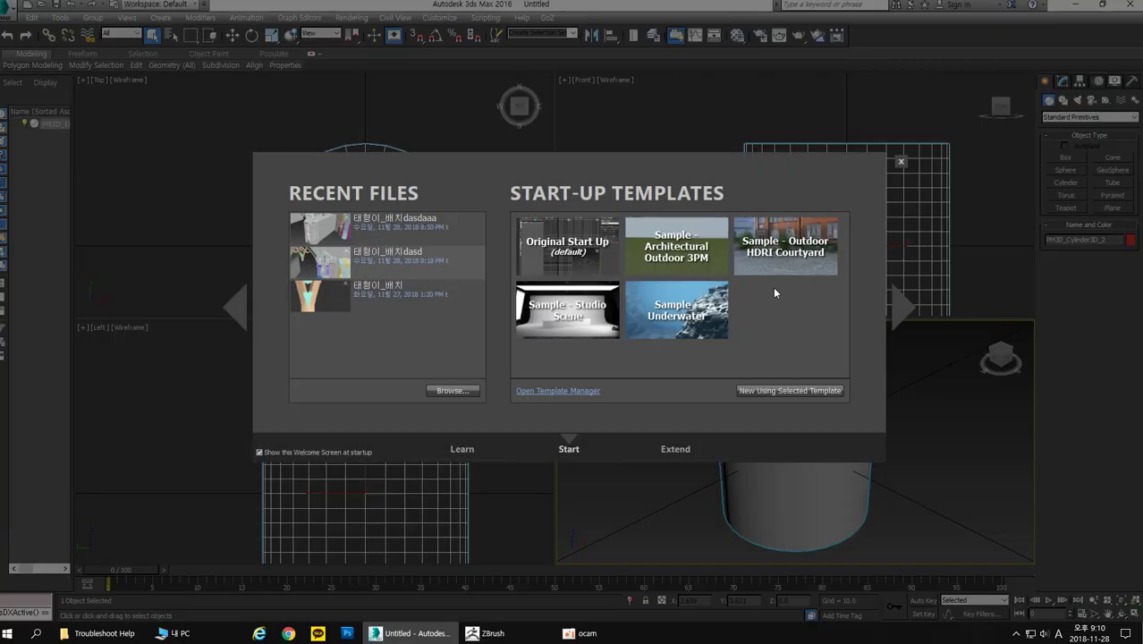
pyautogui.click(901, 162)
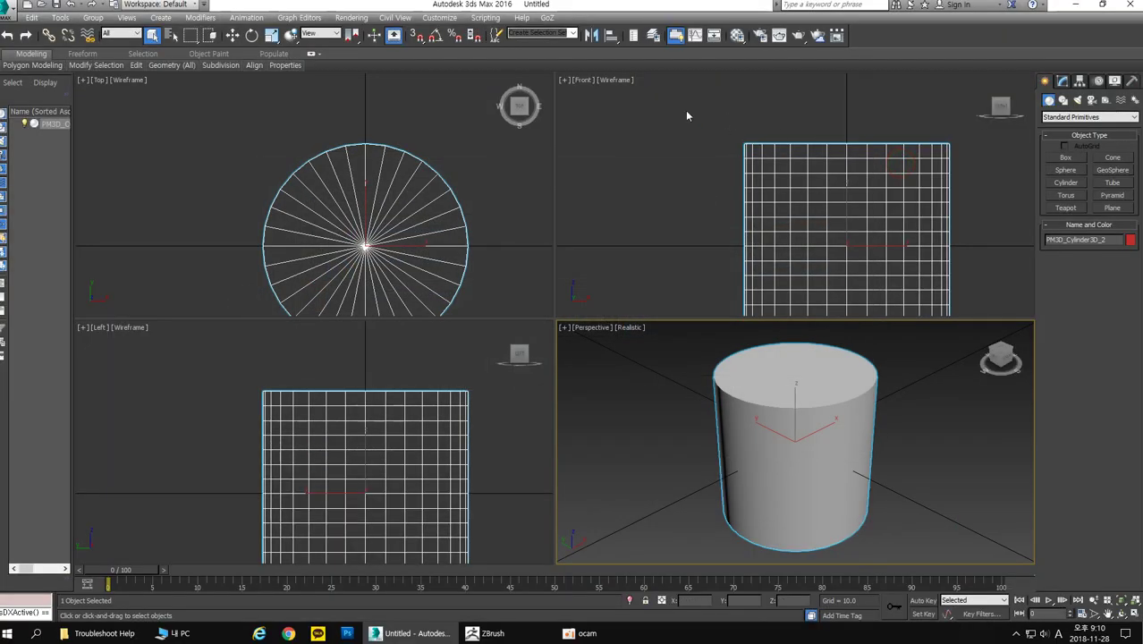
# Raise the cylinder's upper rows of vertices by about 0.875 along Y and send the edited mesh back to ZBrush through GoZ.
pyautogui.click(1062, 80)
pyautogui.click(1057, 251)
pyautogui.moveTo(702, 123); pyautogui.dragTo(996, 241)
pyautogui.click(235, 36)
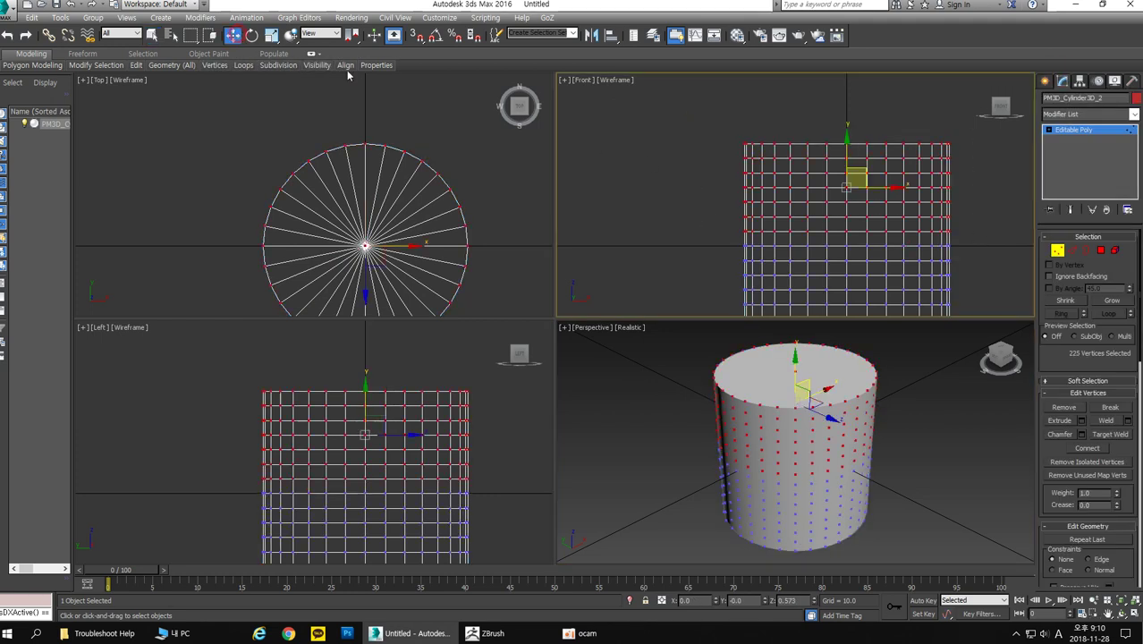
pyautogui.moveTo(856, 182); pyautogui.dragTo(812, 184, button='middle')
pyautogui.moveTo(805, 182); pyautogui.dragTo(810, 91)
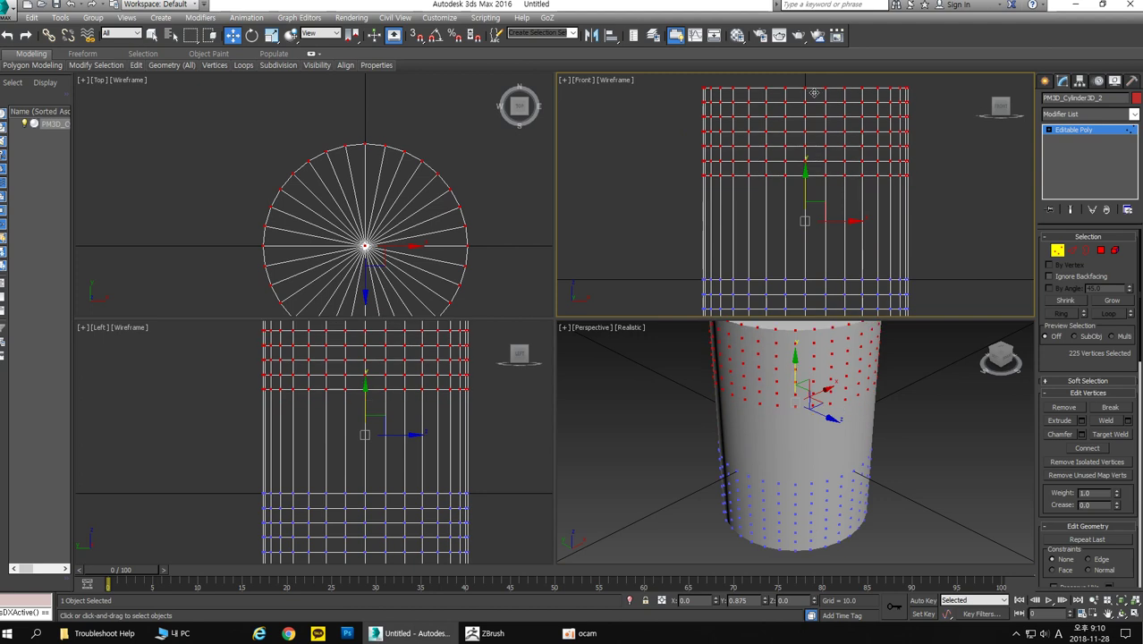
pyautogui.click(1058, 251)
pyautogui.click(547, 18)
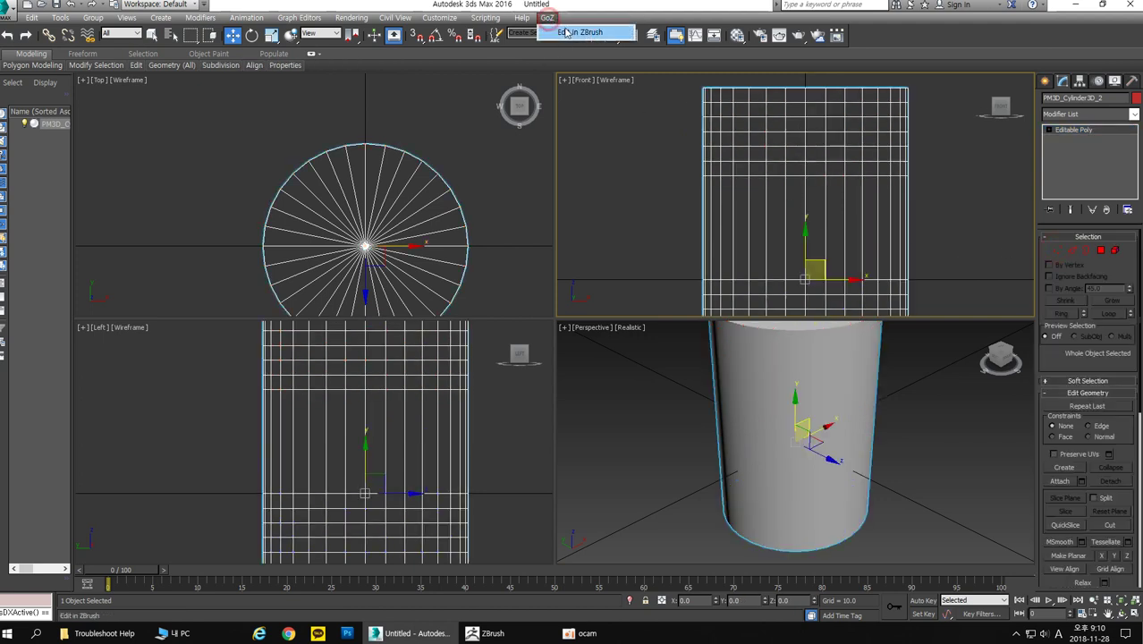
pyautogui.click(577, 36)
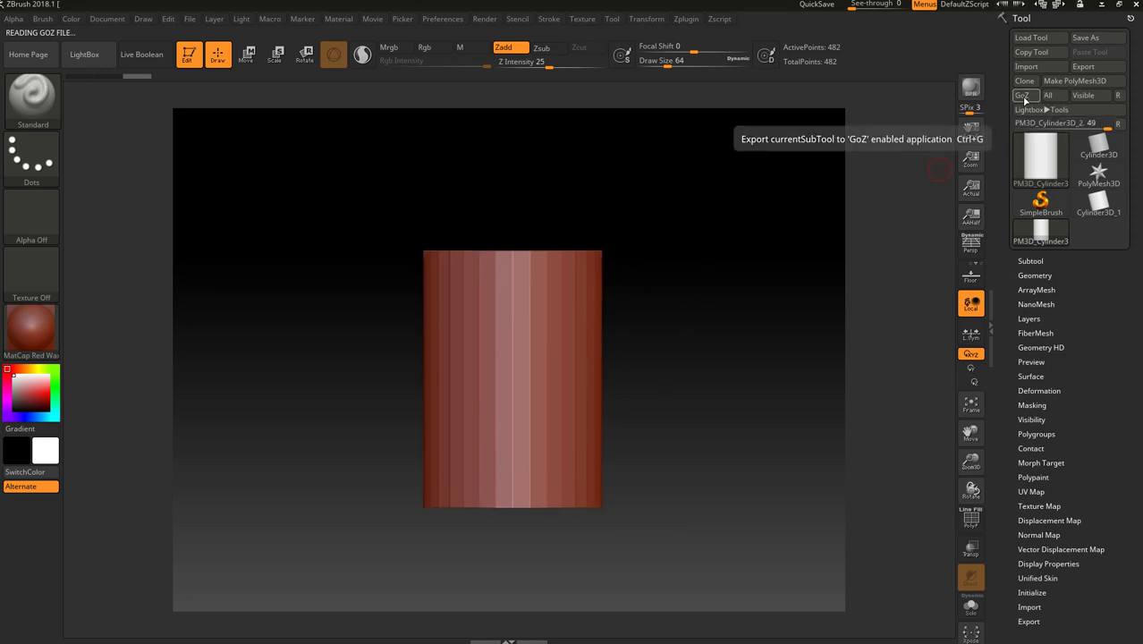
# Examine the GoZ preferences and the application paths for Cinema 4D, 3D Studio Max, Maya, Photoshop and Sculptris.
pyautogui.click(454, 22)
pyautogui.click(453, 468)
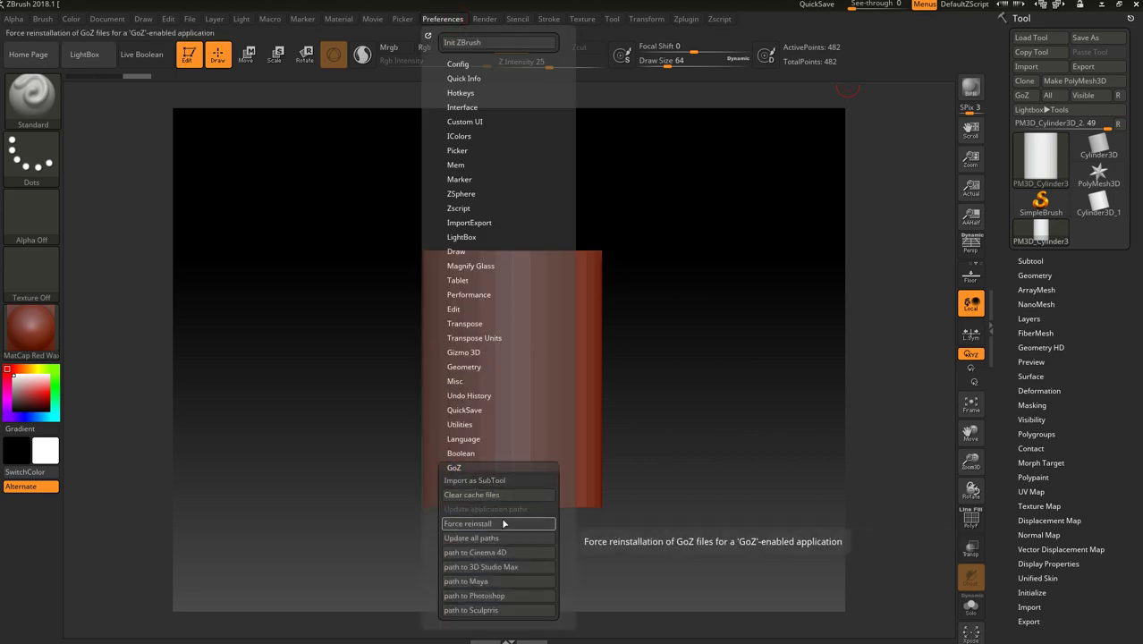
pyautogui.moveTo(524, 608); pyautogui.dragTo(524, 344)
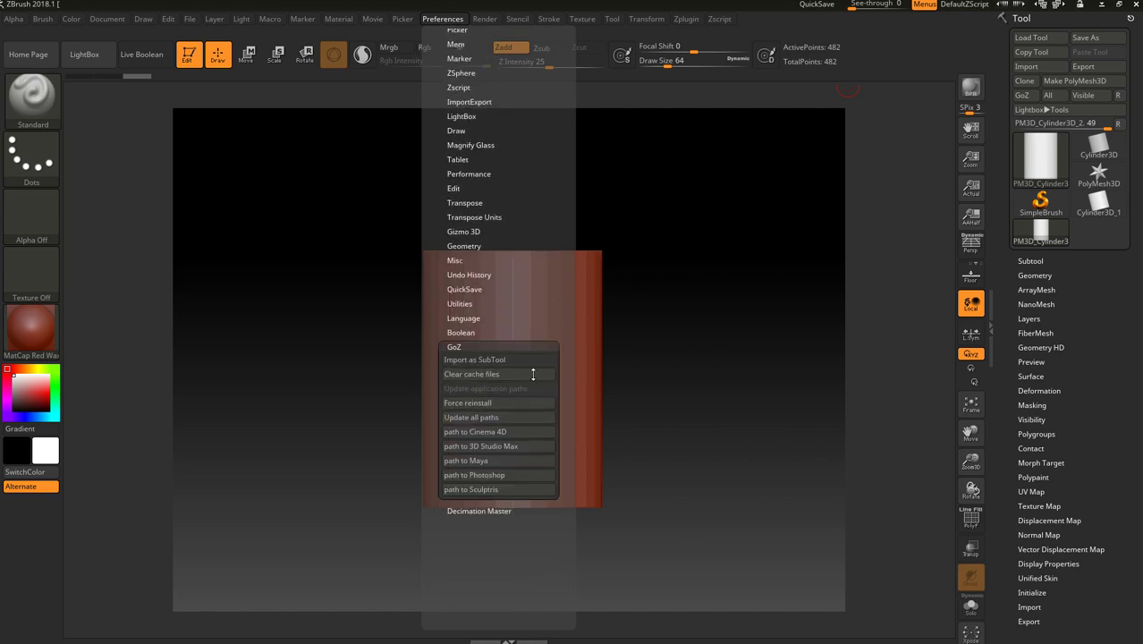
pyautogui.click(508, 432)
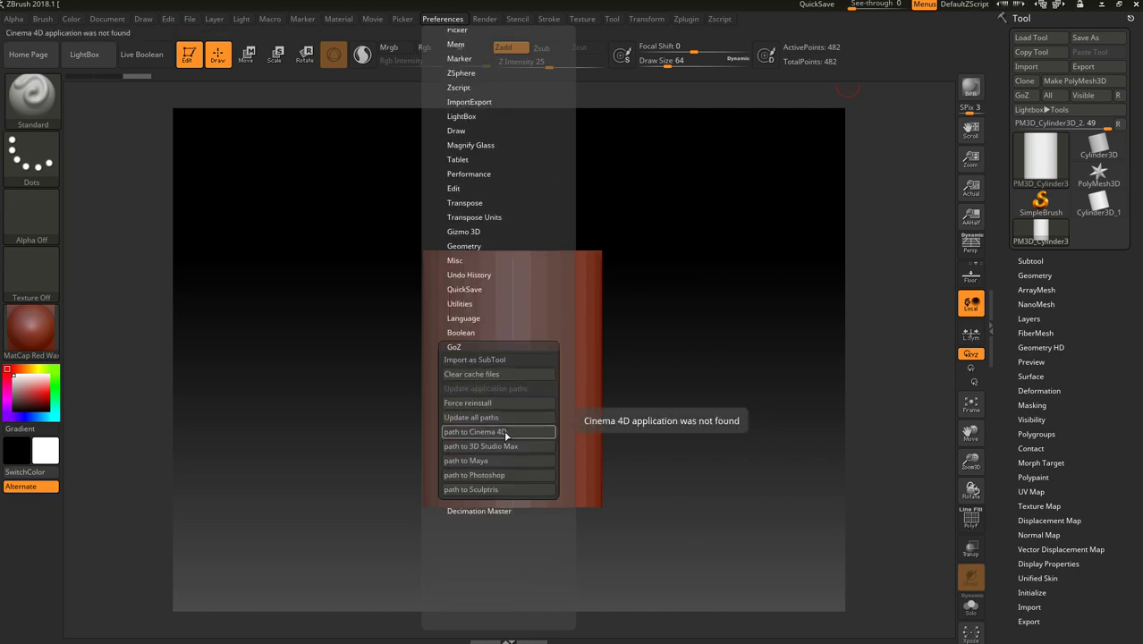
pyautogui.click(499, 446)
pyautogui.click(492, 460)
pyautogui.click(488, 475)
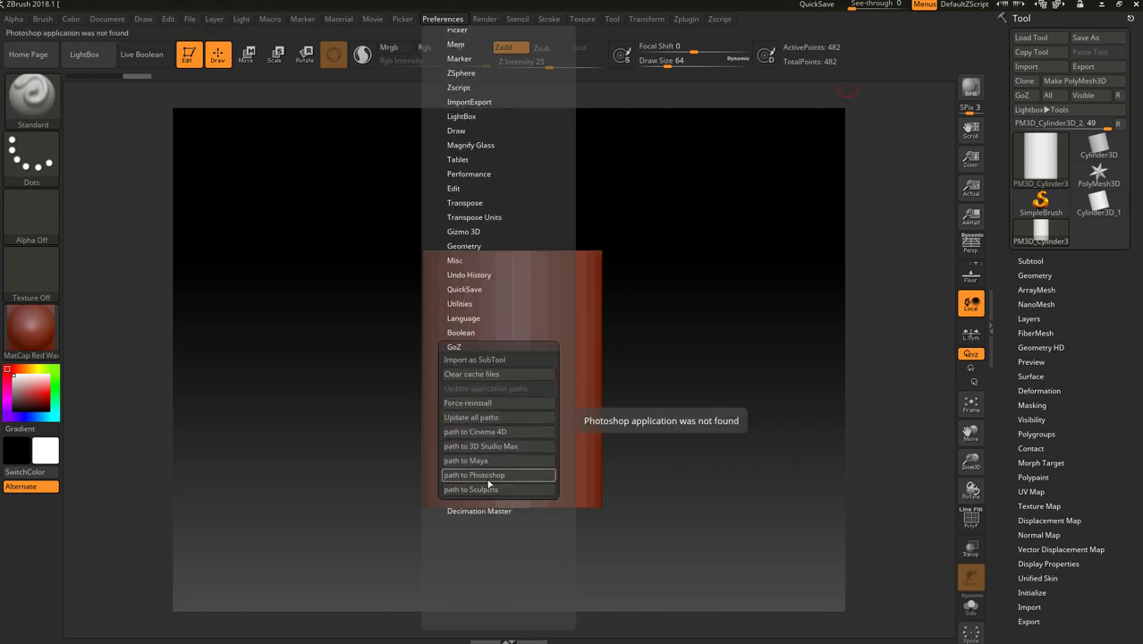
pyautogui.click(490, 489)
pyautogui.click(497, 447)
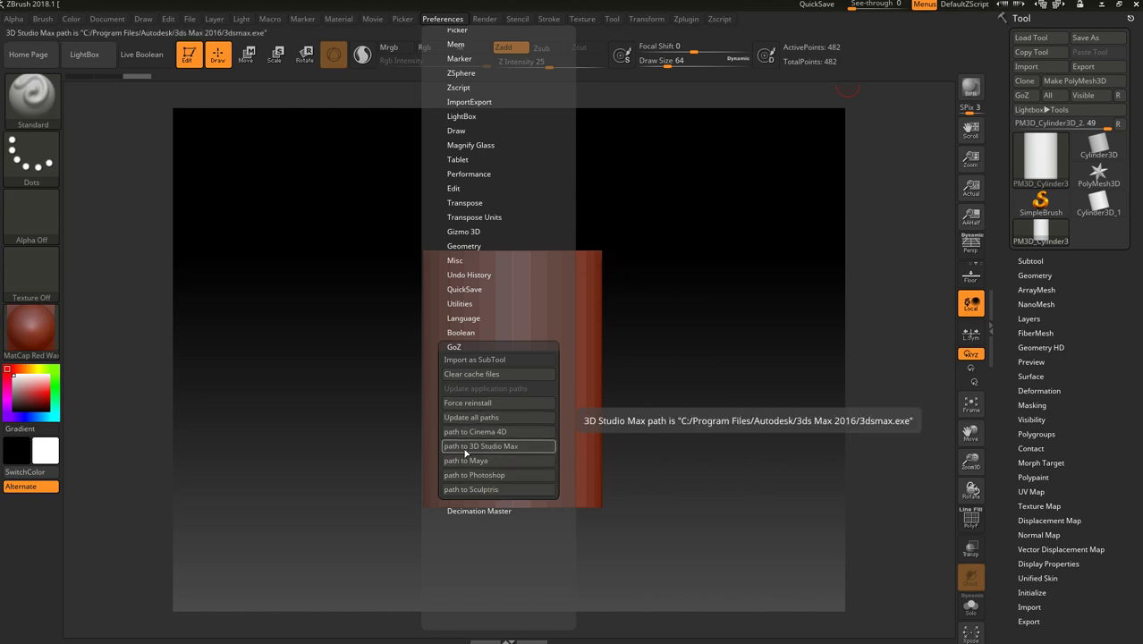
# Set the GoZ path for 3D Studio Max to C:/Program Files/Autodesk/3ds Max 2016/3dsmax.exe, closing the running 3ds Max session.
pyautogui.click(480, 446)
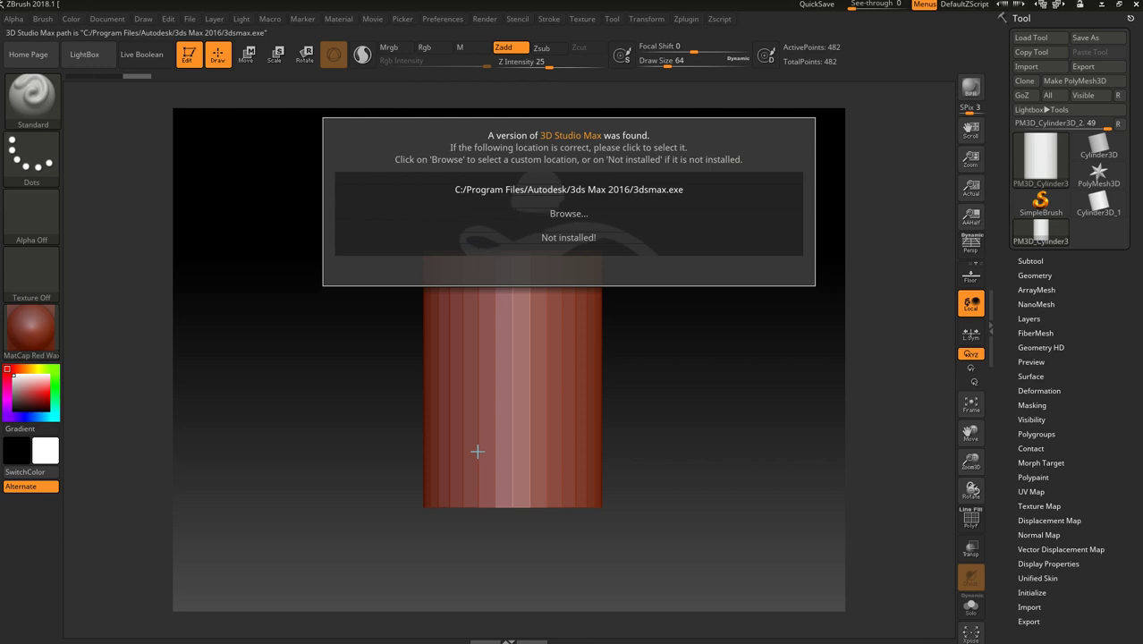
pyautogui.click(563, 189)
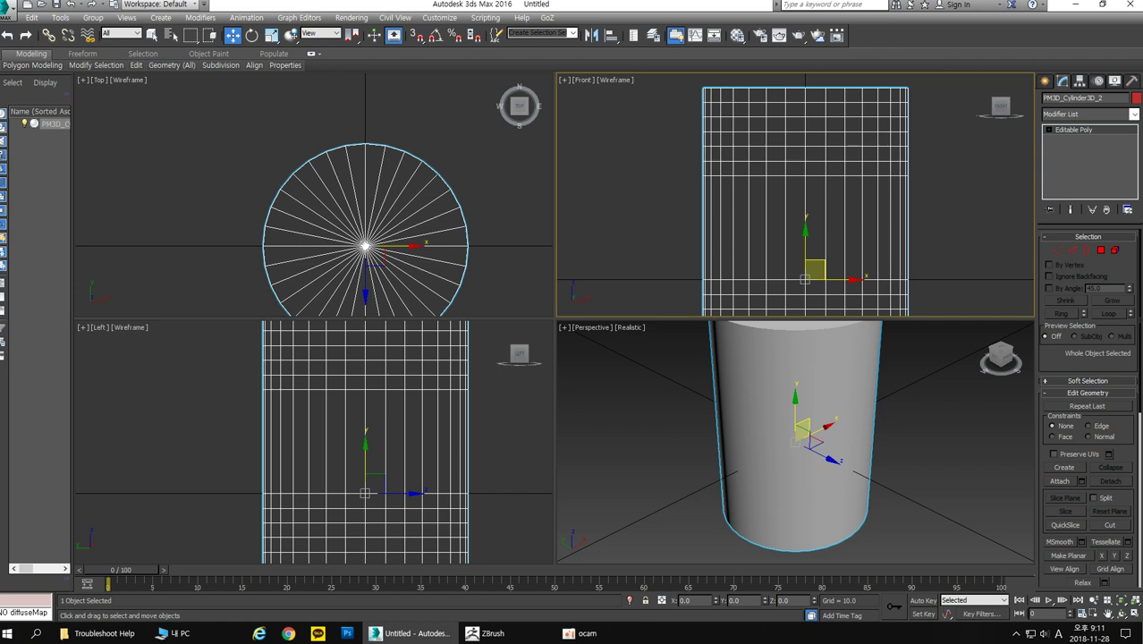
pyautogui.click(1123, 5)
pyautogui.click(591, 335)
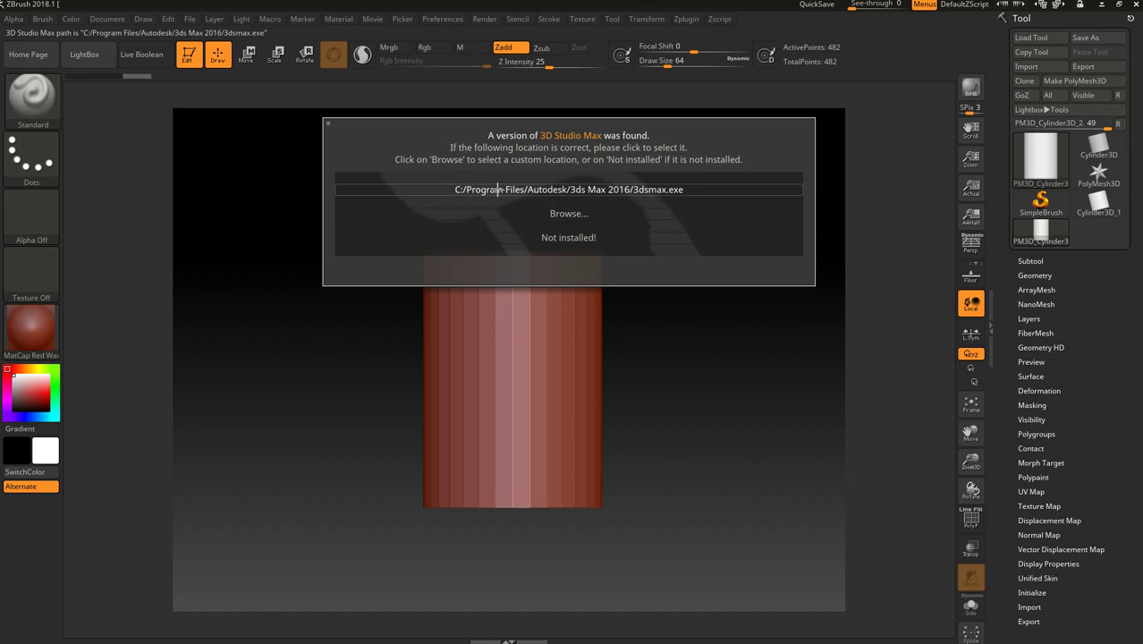
pyautogui.click(614, 189)
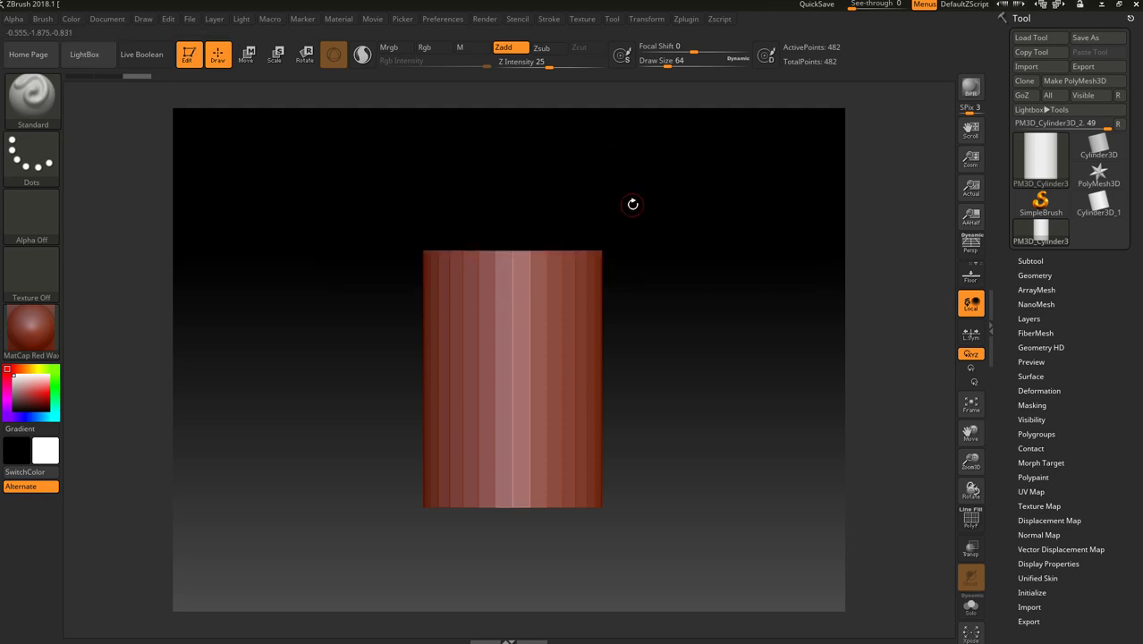
# Send the lengthened cylinder to 3ds Max through GoZ, switch to 3ds Max and dismiss its welcome screen.
pyautogui.click(1022, 97)
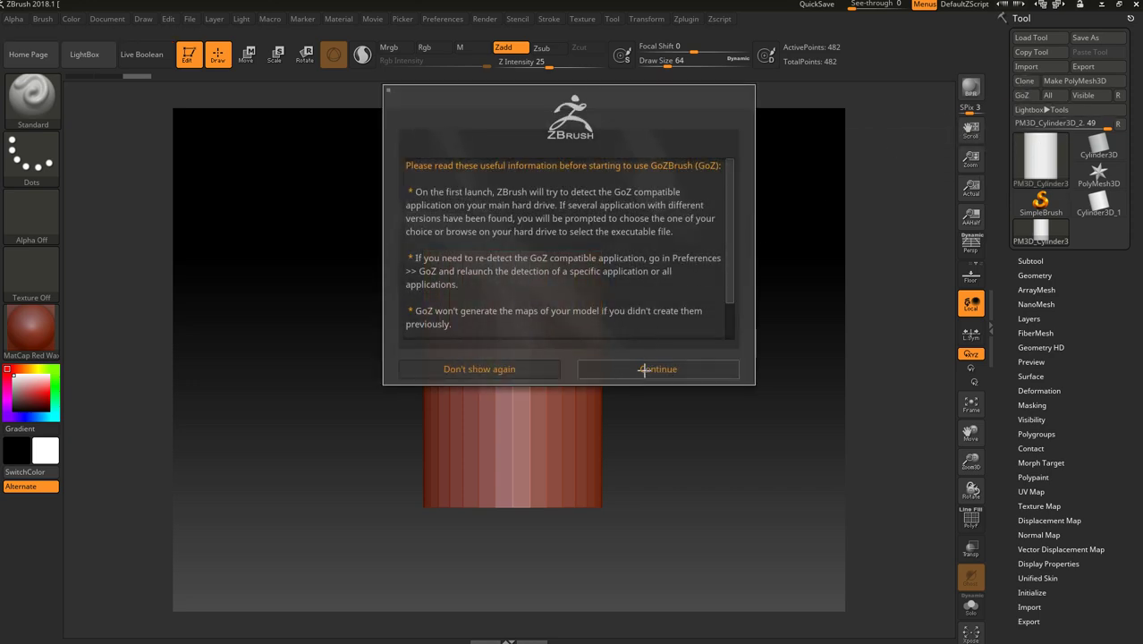
pyautogui.click(646, 370)
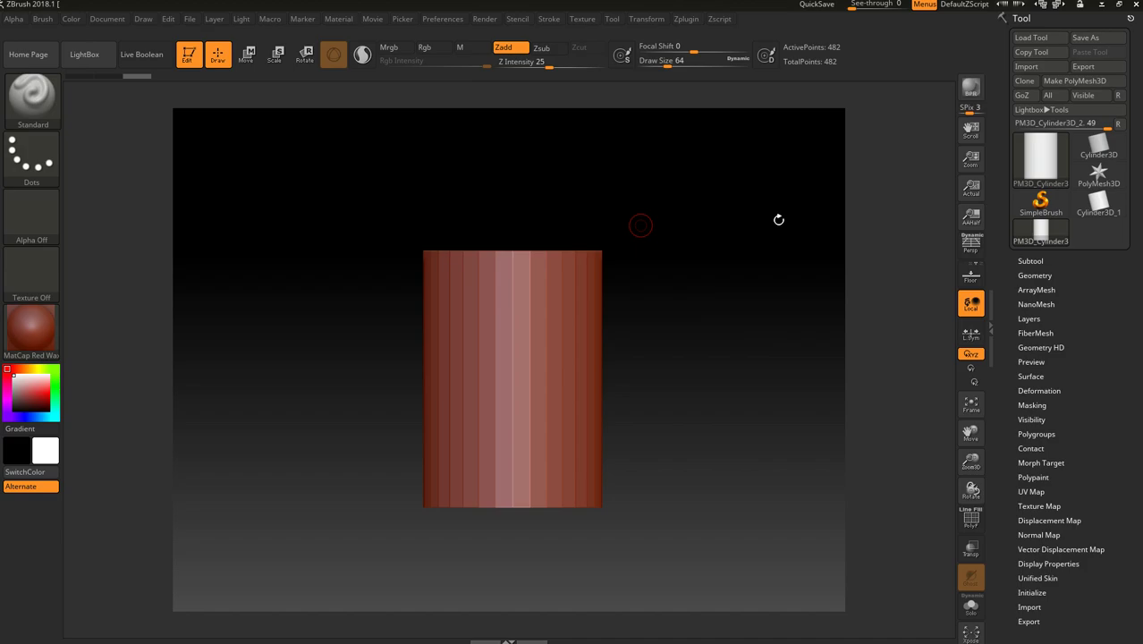
pyautogui.hotkey('alt', 'Tab')
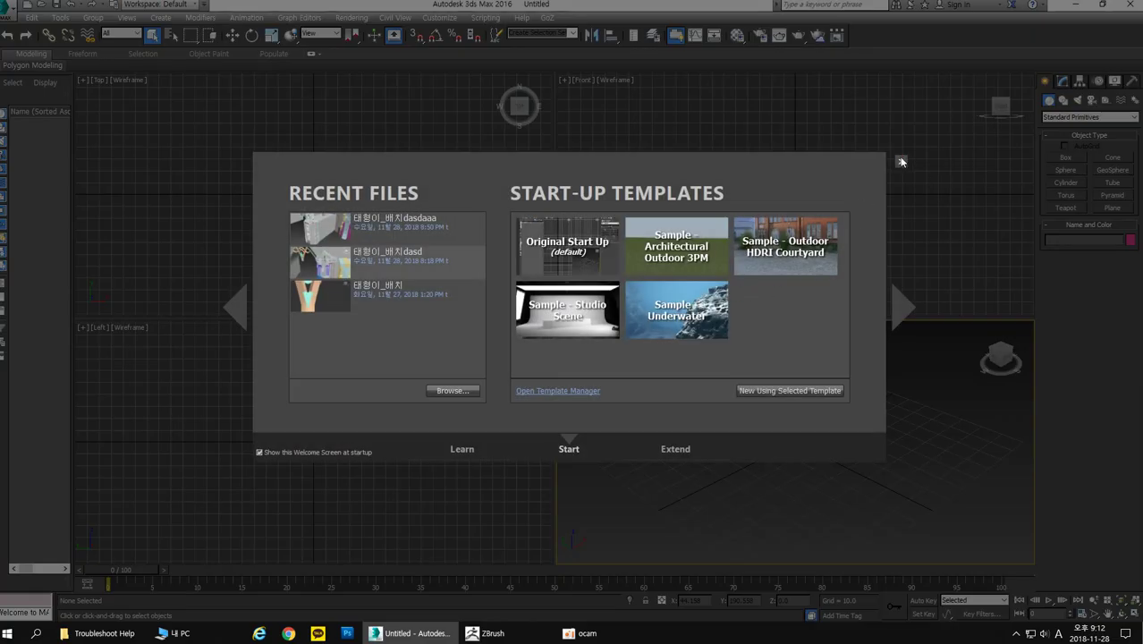
pyautogui.click(900, 161)
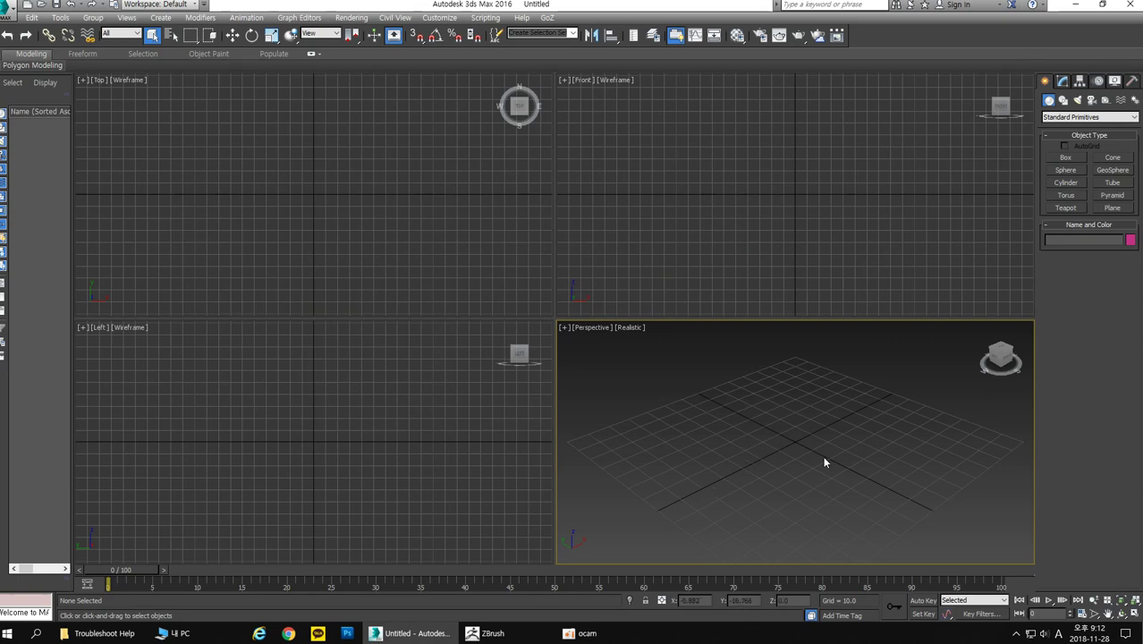
pyautogui.moveTo(901, 517); pyautogui.dragTo(906, 512)
# Switch to ZBrush and clear the GoZ cache files from the GoZ preferences, confirming the cleanup.
pyautogui.hotkey('alt', 'Tab')
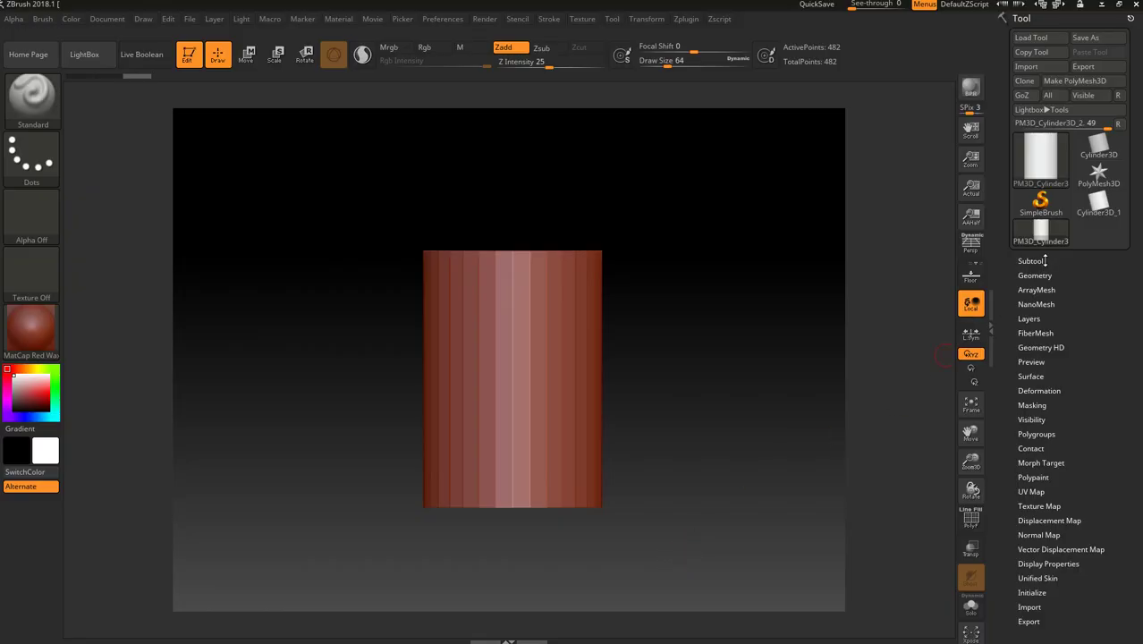
pyautogui.click(1037, 260)
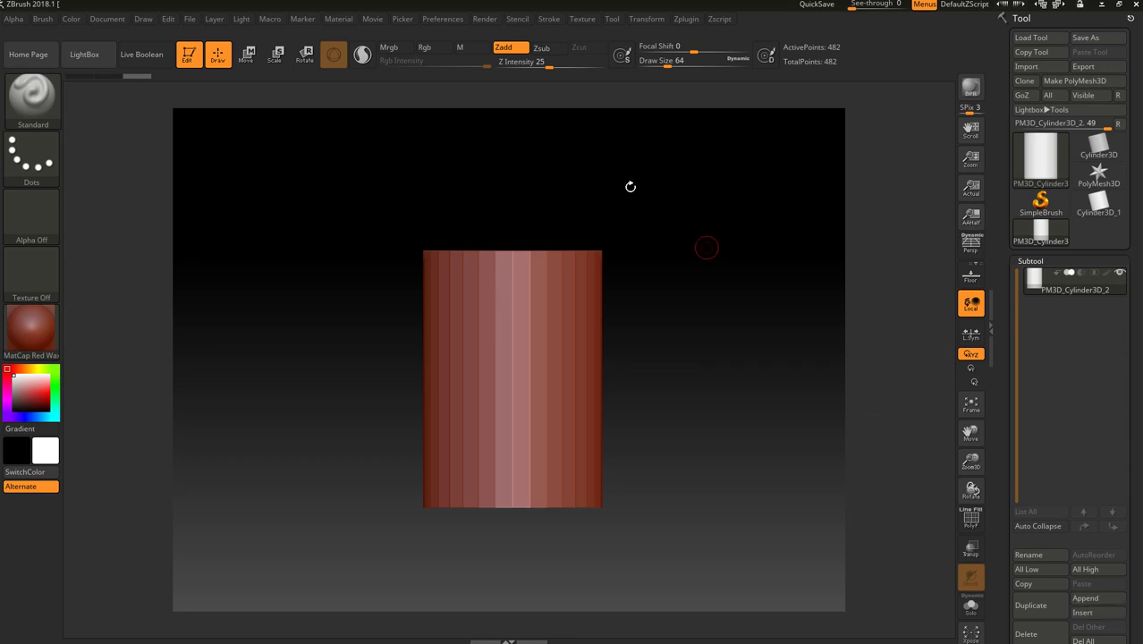
pyautogui.click(461, 20)
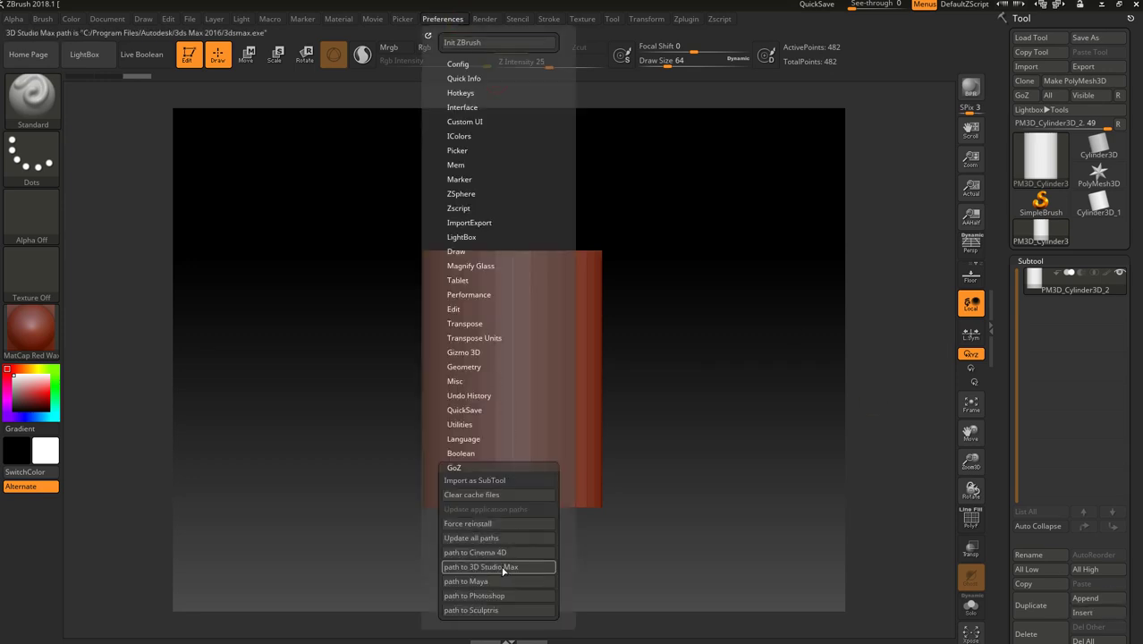
pyautogui.scroll(-3, 531, 444)
pyautogui.click(541, 344)
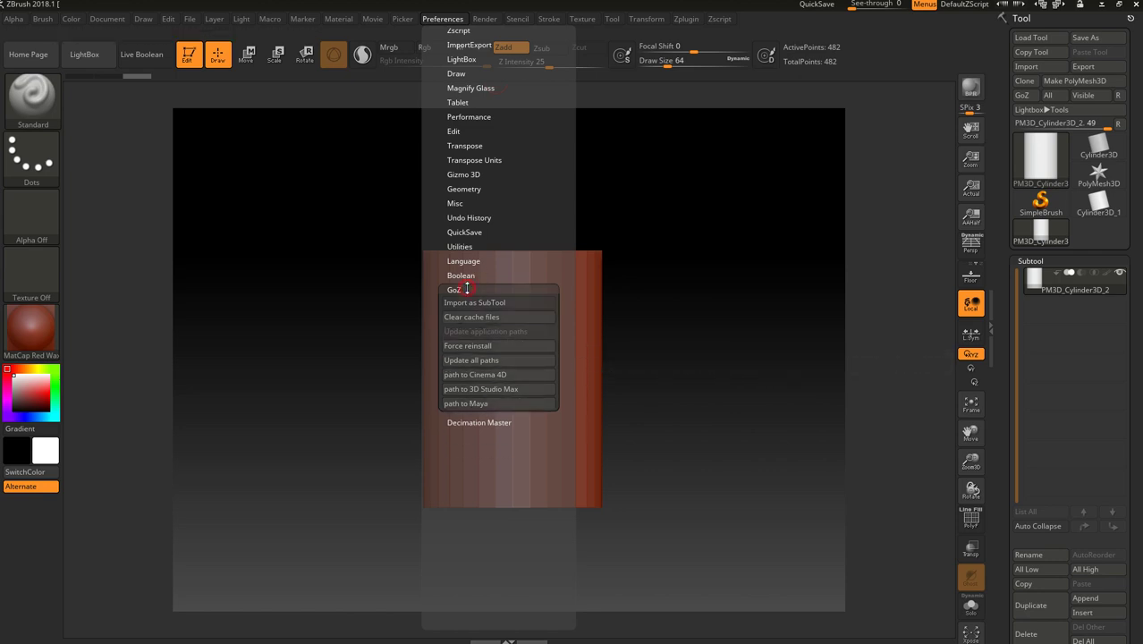
pyautogui.click(464, 288)
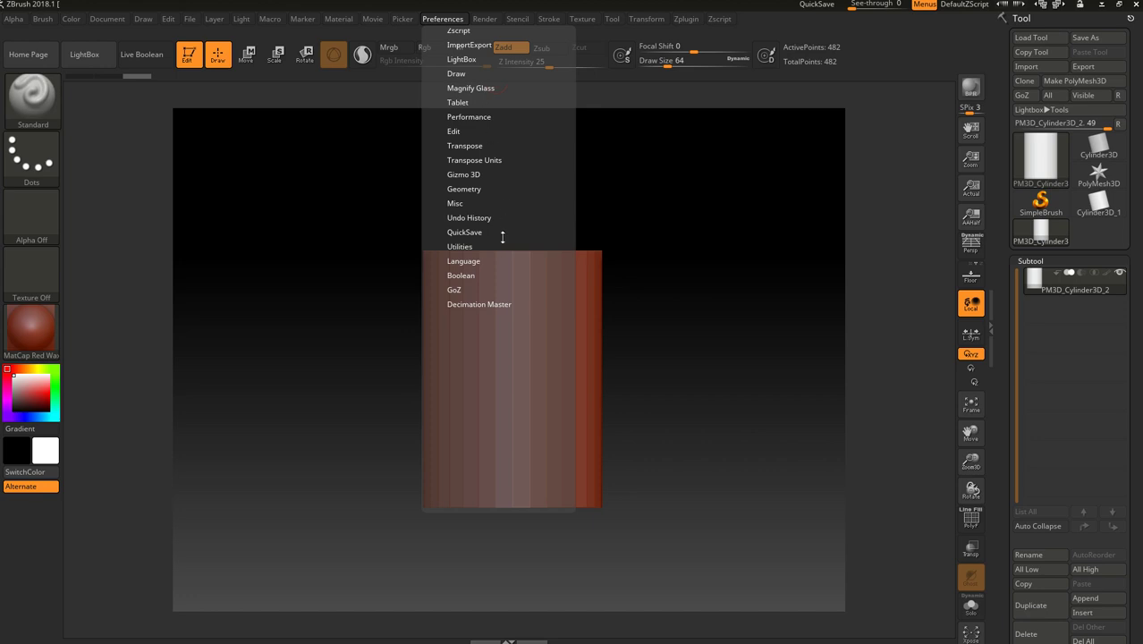
pyautogui.click(470, 232)
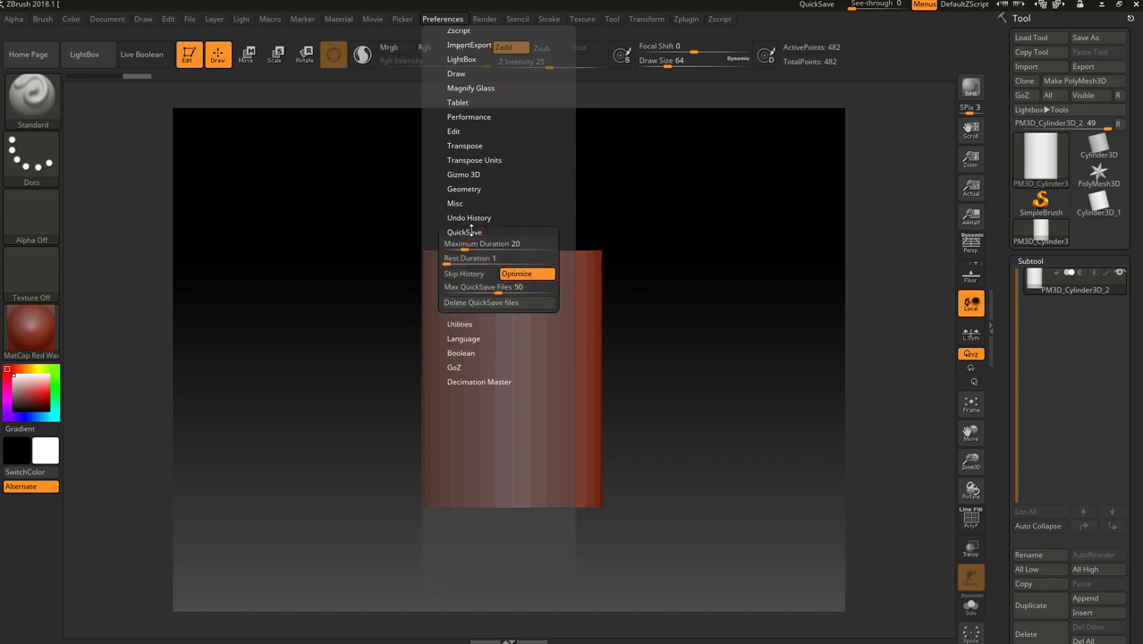
pyautogui.click(462, 366)
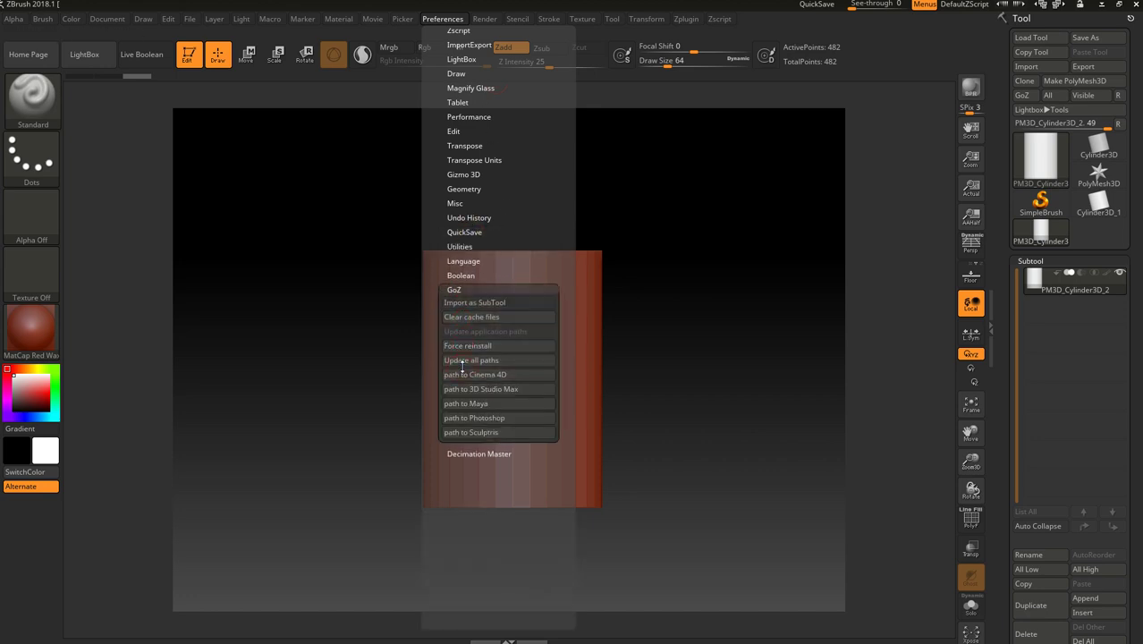
pyautogui.click(488, 318)
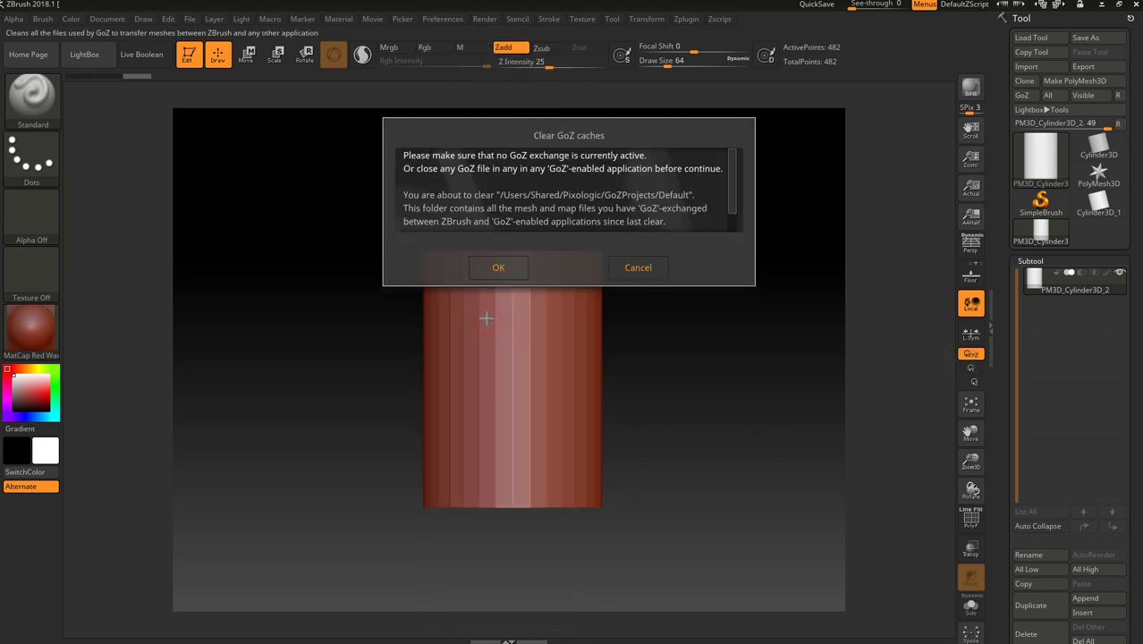
pyautogui.click(499, 267)
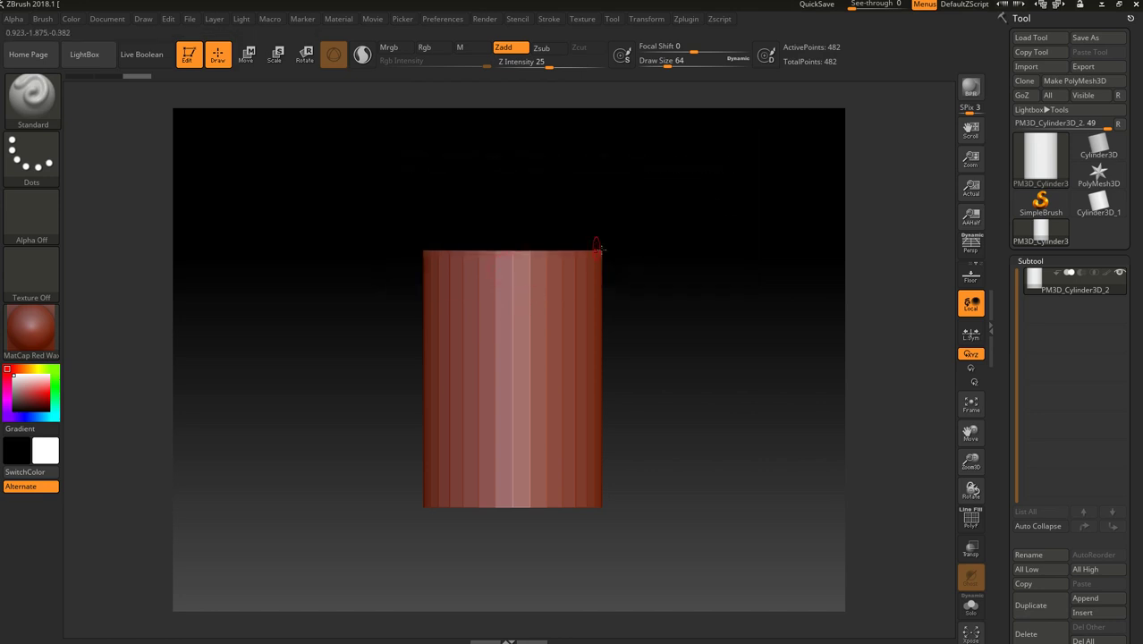
# Send the cylinder to 3ds Max through GoZ, continuing past the information notice, and frame it in the Perspective view.
pyautogui.moveTo(632, 268); pyautogui.dragTo(719, 340)
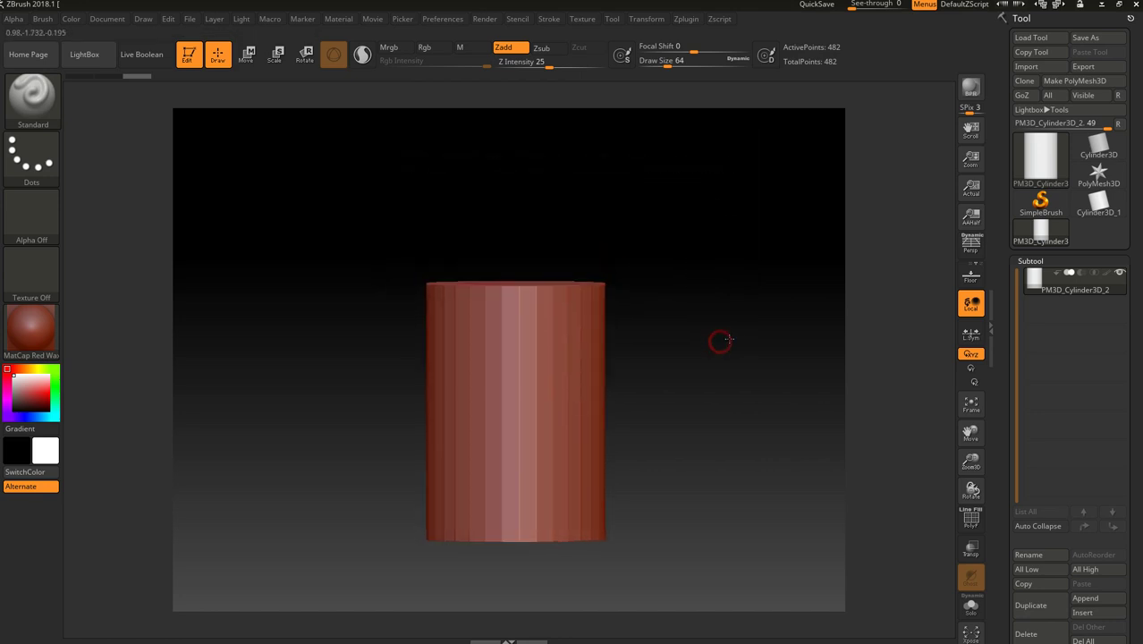
pyautogui.click(1022, 95)
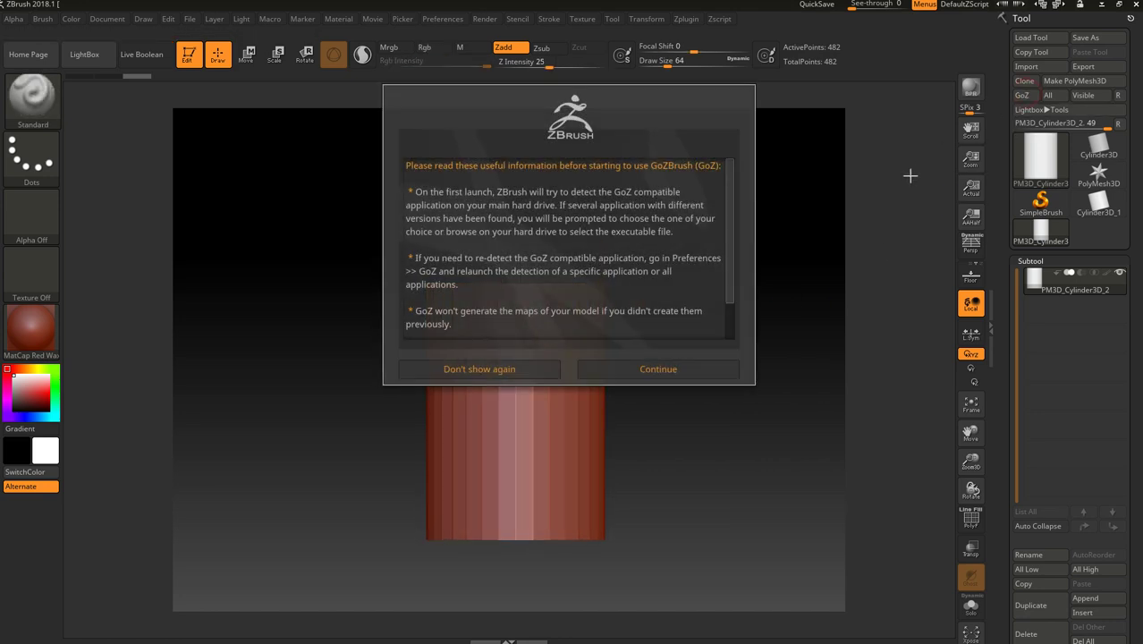
pyautogui.click(658, 369)
pyautogui.keyDown('alt'); pyautogui.moveTo(845, 422); pyautogui.dragTo(802, 398, button='middle'); pyautogui.keyUp('alt')
pyautogui.hotkey('ctrl', 'shift', 'z')
pyautogui.keyDown('alt'); pyautogui.moveTo(886, 426); pyautogui.dragTo(872, 421, button='middle'); pyautogui.keyUp('alt')
pyautogui.scroll(-8, 868, 434)
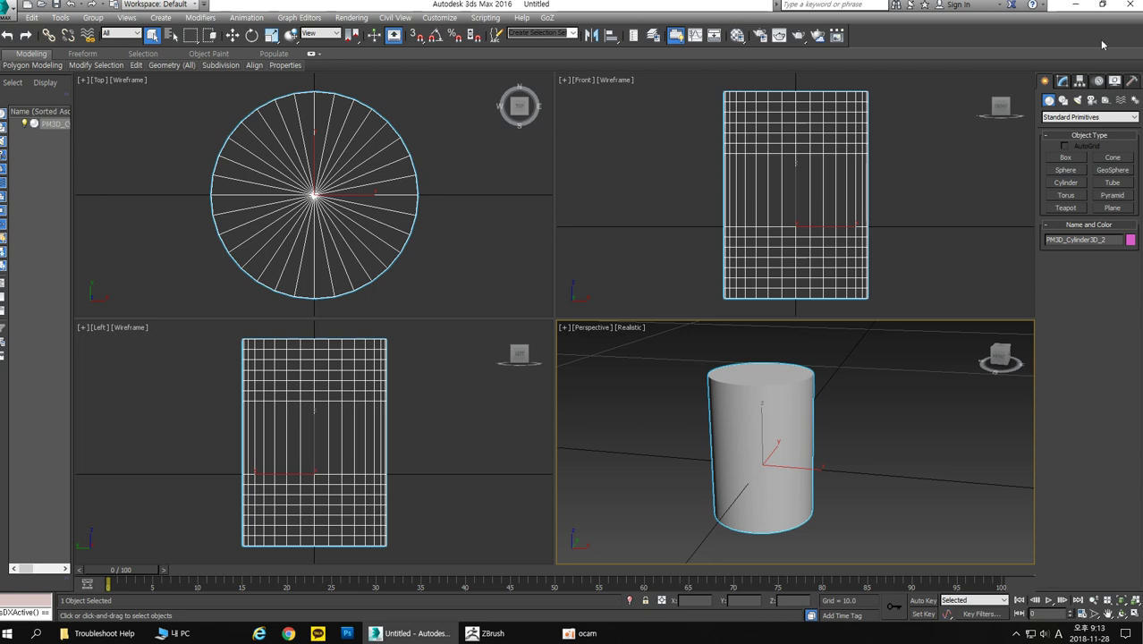
# Close 3ds Max and ZBrush without saving the scene or the project.
pyautogui.click(1126, 4)
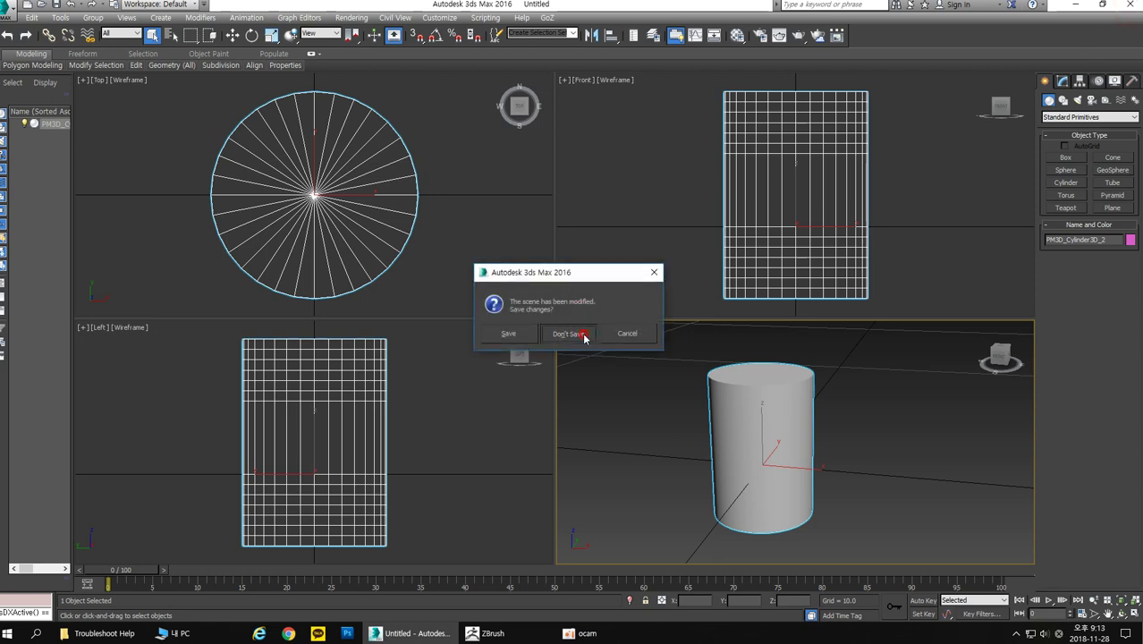
pyautogui.click(584, 336)
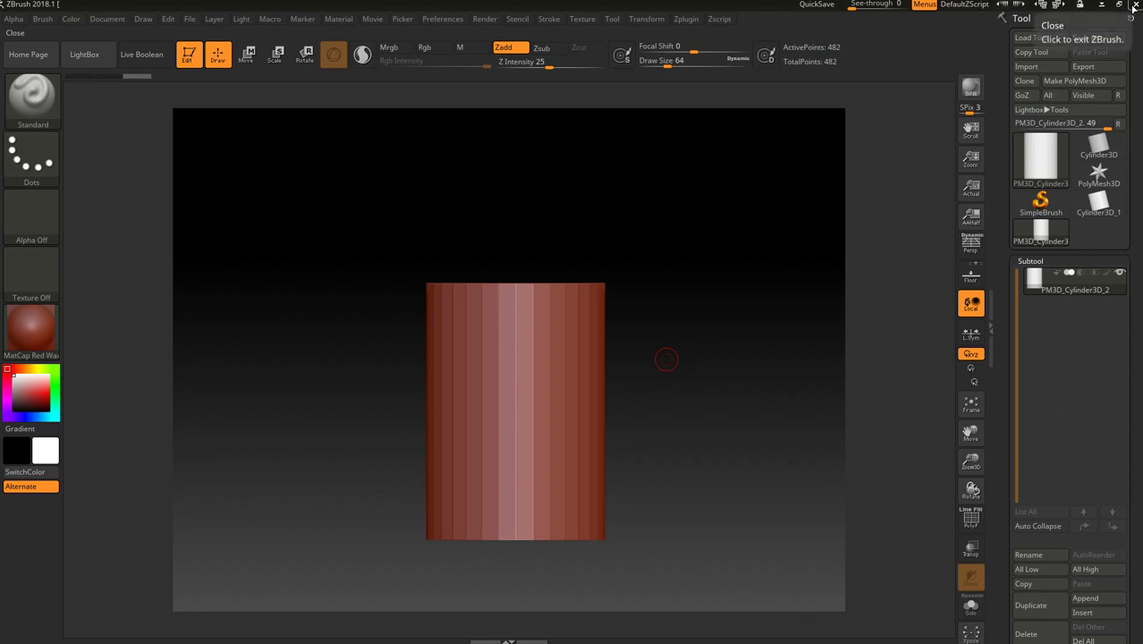
pyautogui.click(1134, 5)
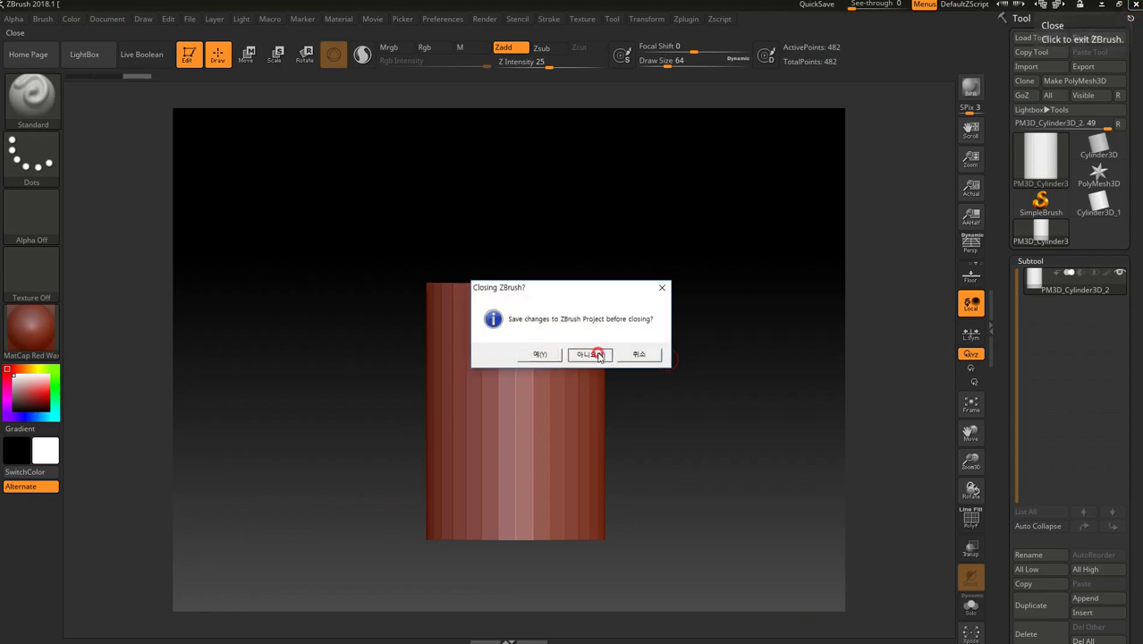
pyautogui.click(595, 355)
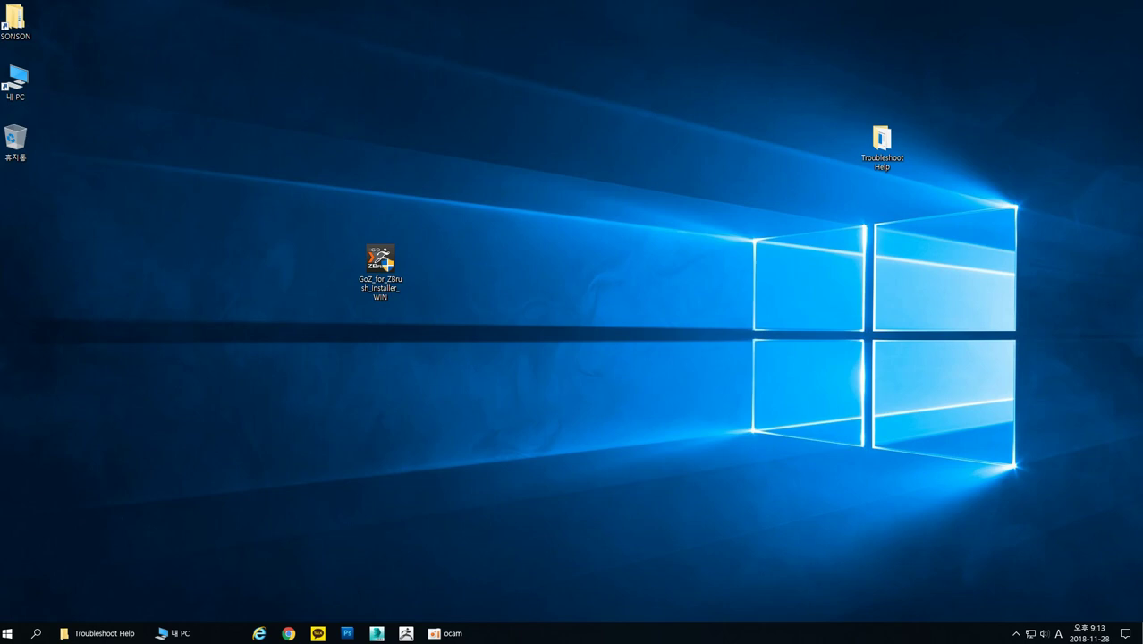
# Open the Max folder on drive C: under 사용자 > 공용 > Pixologic > GoZApps.
pyautogui.doubleClick(34, 77)
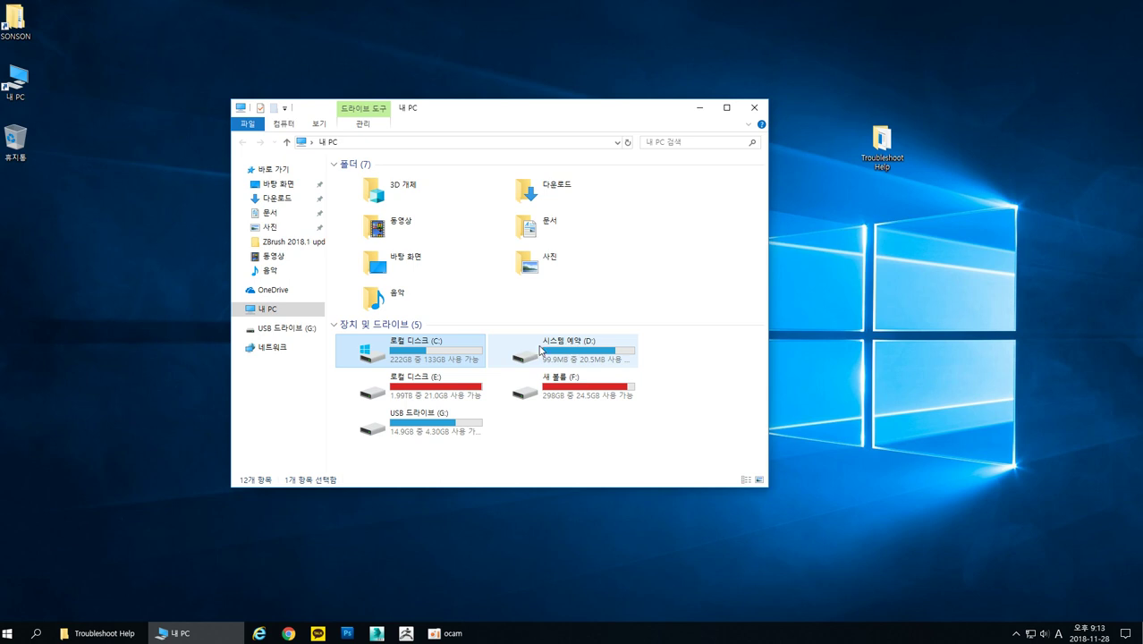
pyautogui.doubleClick(424, 341)
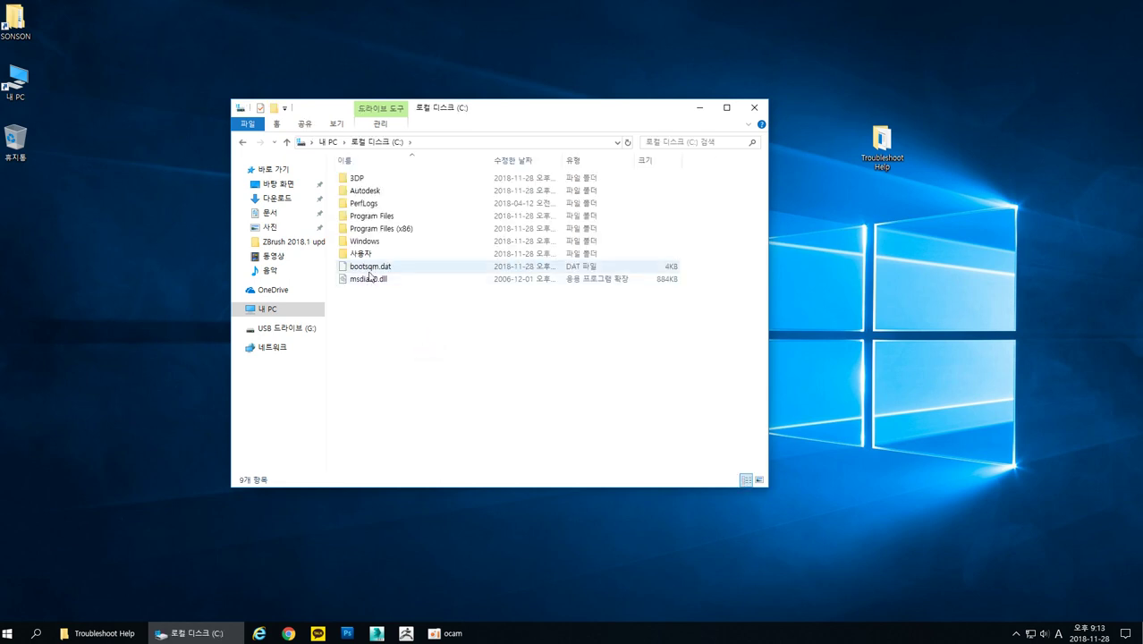
pyautogui.doubleClick(372, 255)
pyautogui.doubleClick(374, 193)
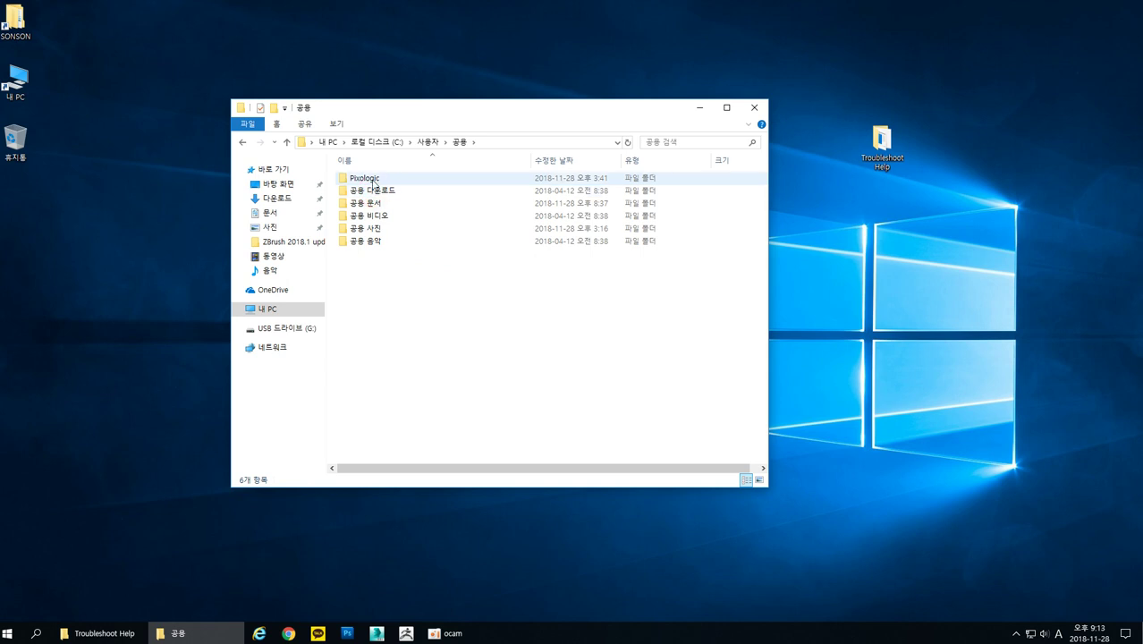
pyautogui.doubleClick(367, 179)
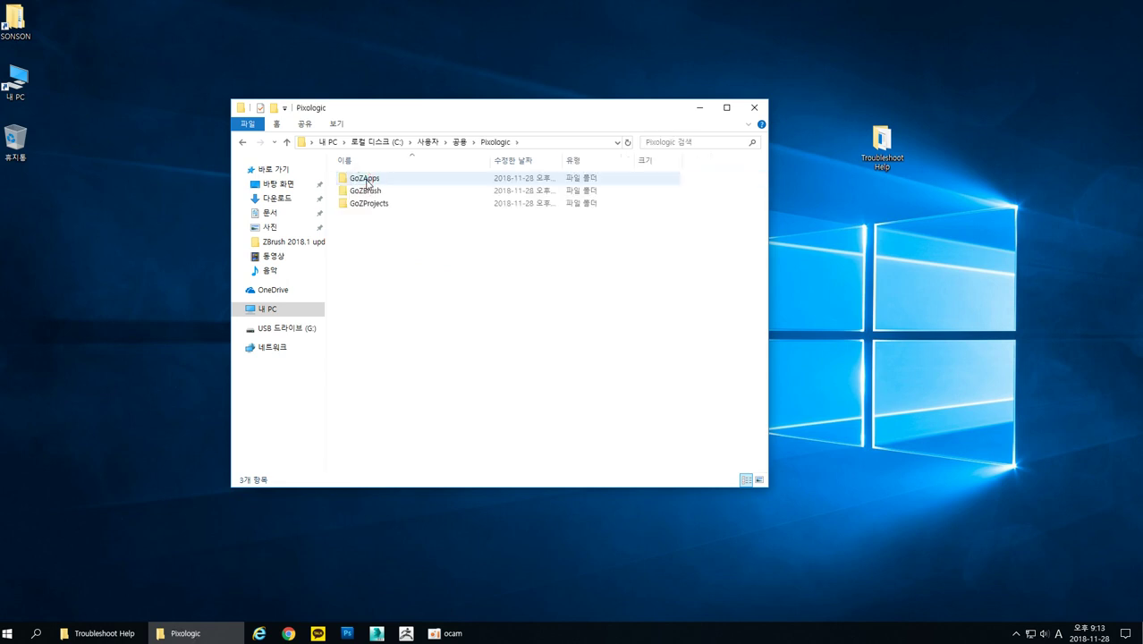
pyautogui.doubleClick(374, 181)
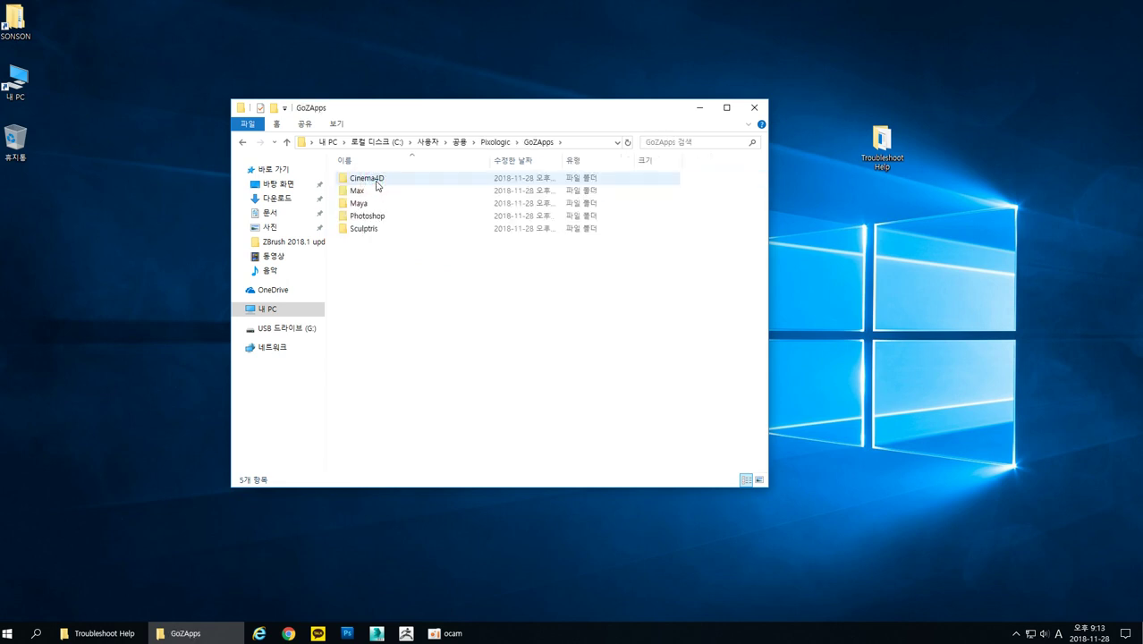
pyautogui.doubleClick(364, 193)
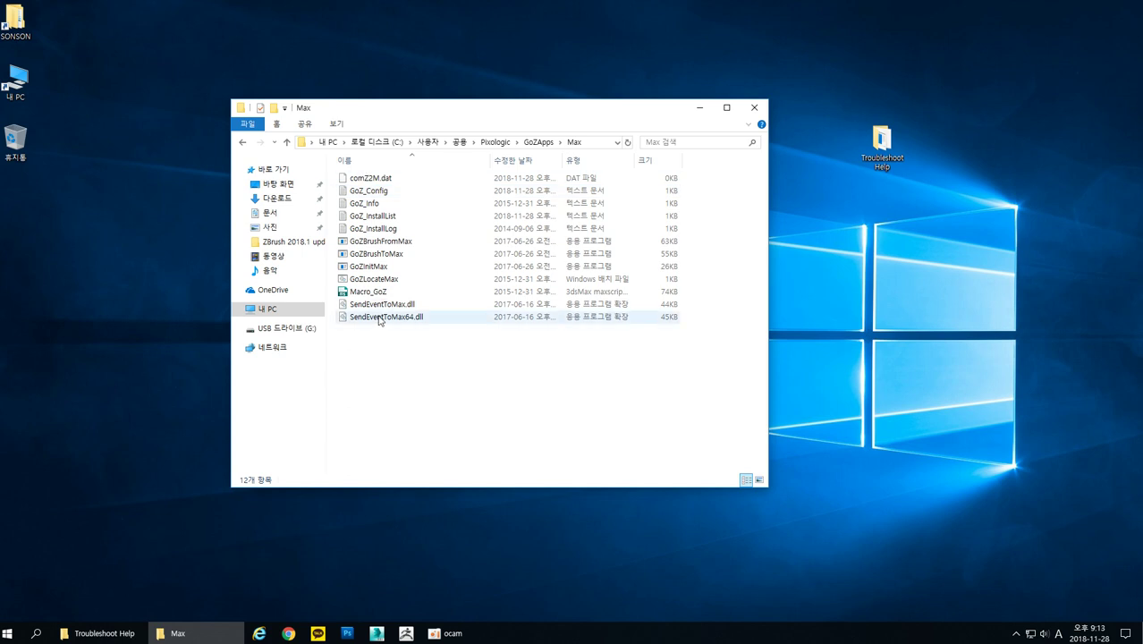
# Delete all files in the GoZApps Max folder, cancelling the removal of the file in use.
pyautogui.moveTo(562, 439); pyautogui.dragTo(347, 167)
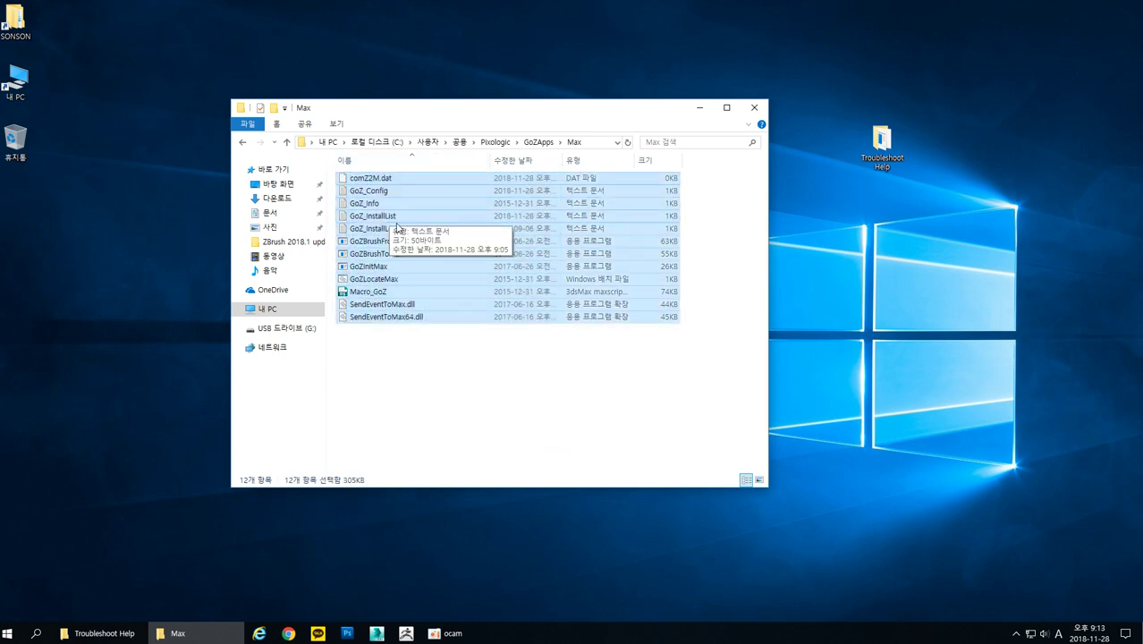
pyautogui.press('Delete')
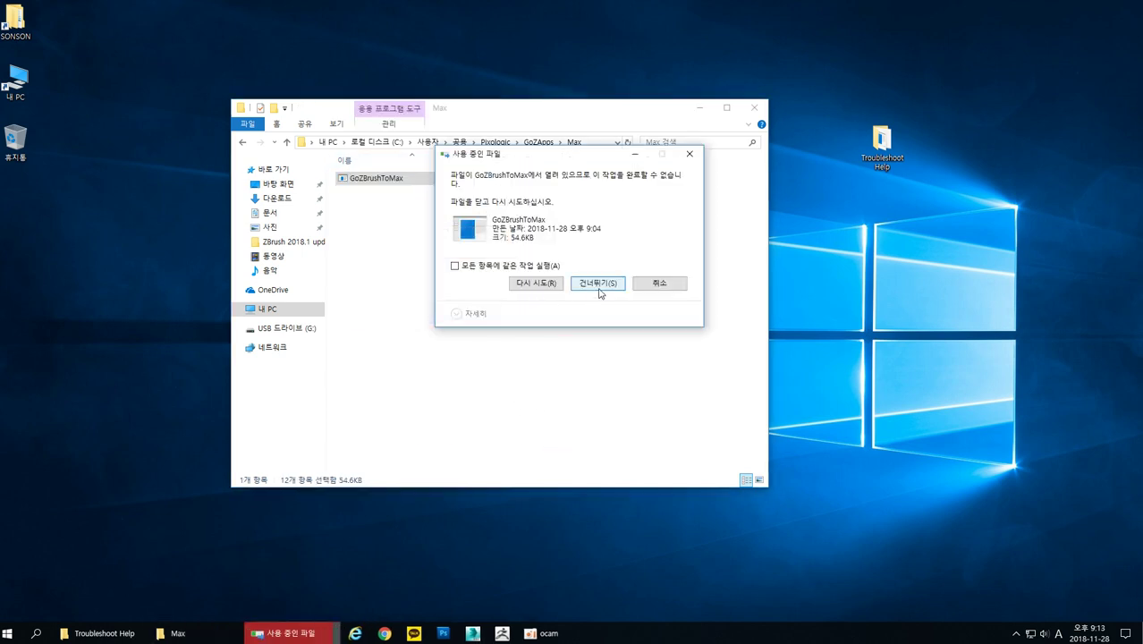
pyautogui.click(661, 287)
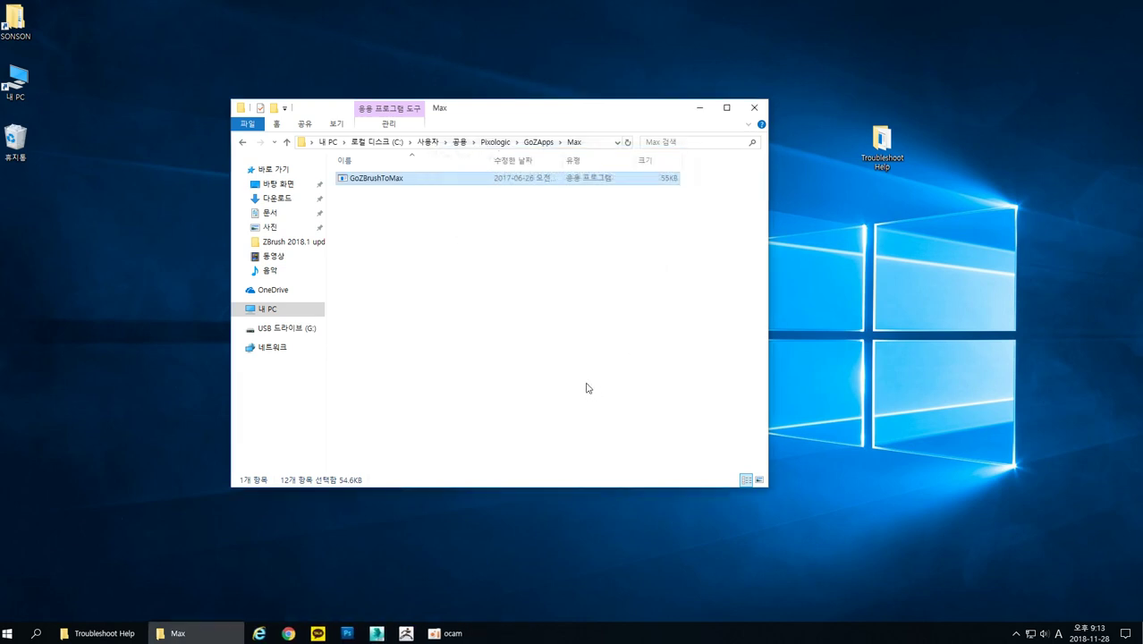
# Delete the remaining GoZBrushToMax application from the Max folder.
pyautogui.click(367, 183)
pyautogui.press('Delete')
pyautogui.click(614, 261)
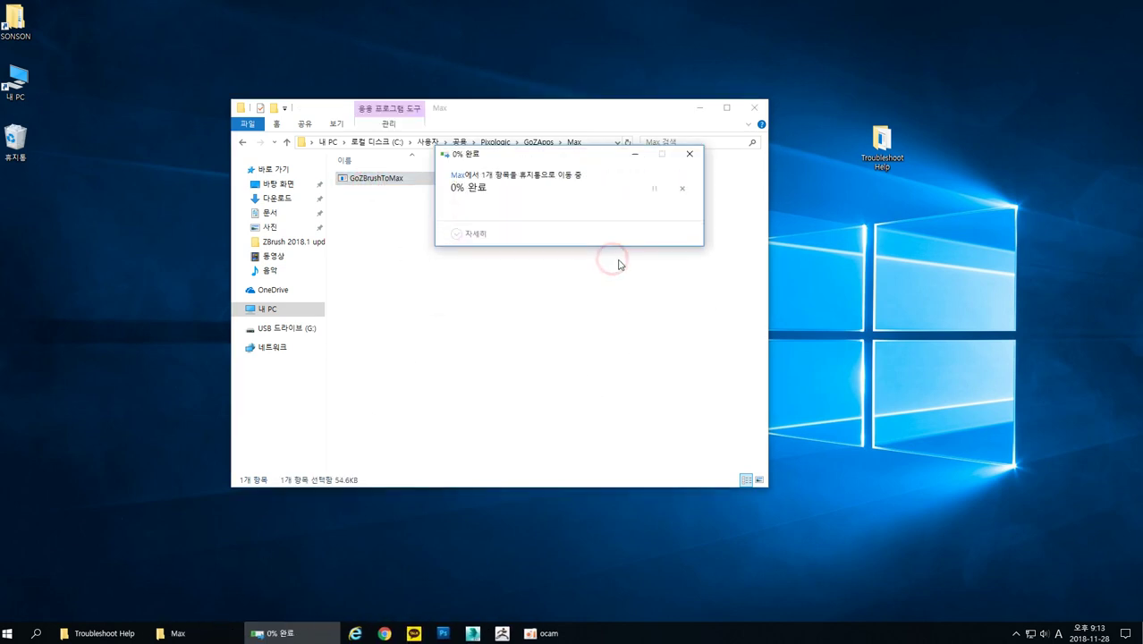
pyautogui.click(204, 635)
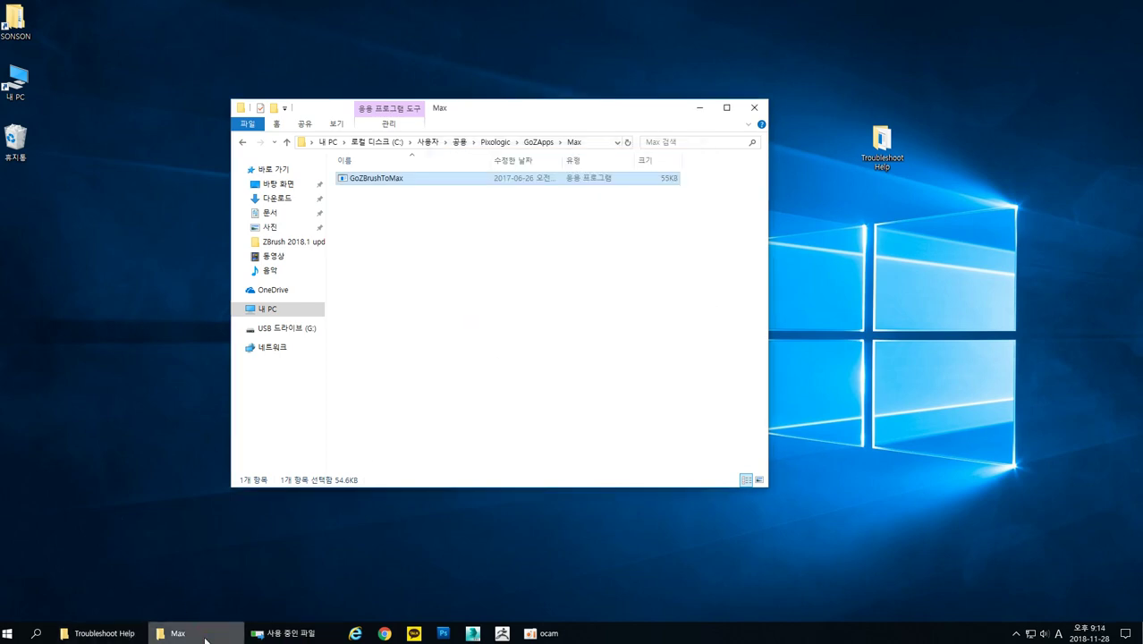
pyautogui.click(179, 634)
pyautogui.click(176, 632)
pyautogui.click(492, 324)
pyautogui.click(417, 184)
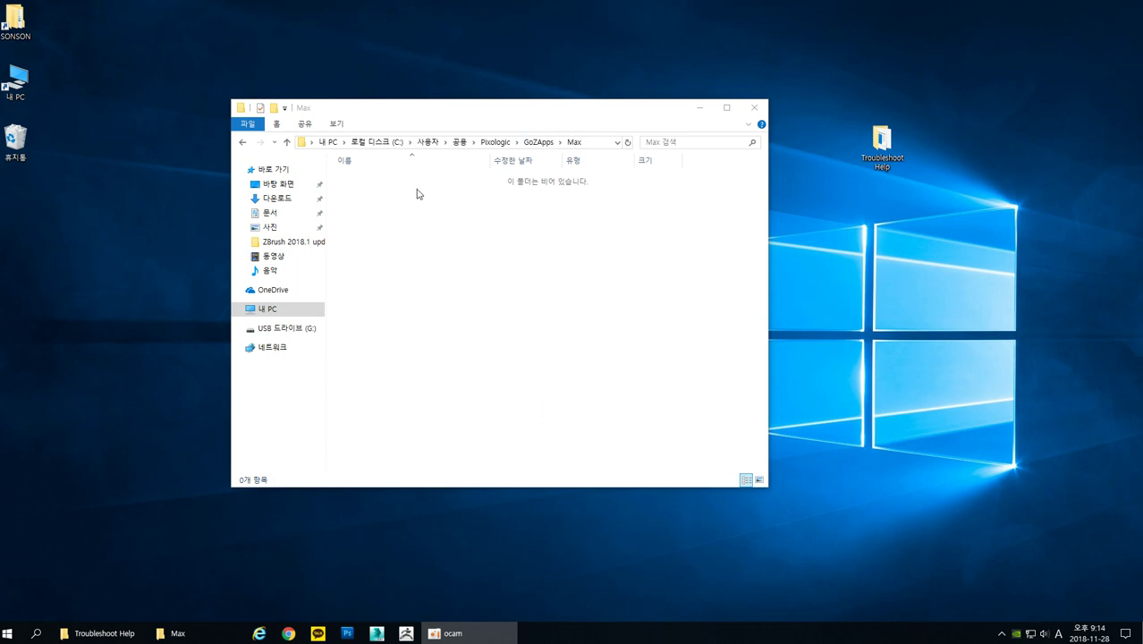
pyautogui.moveTo(391, 182); pyautogui.dragTo(592, 400)
pyautogui.moveTo(355, 215); pyautogui.dragTo(535, 401)
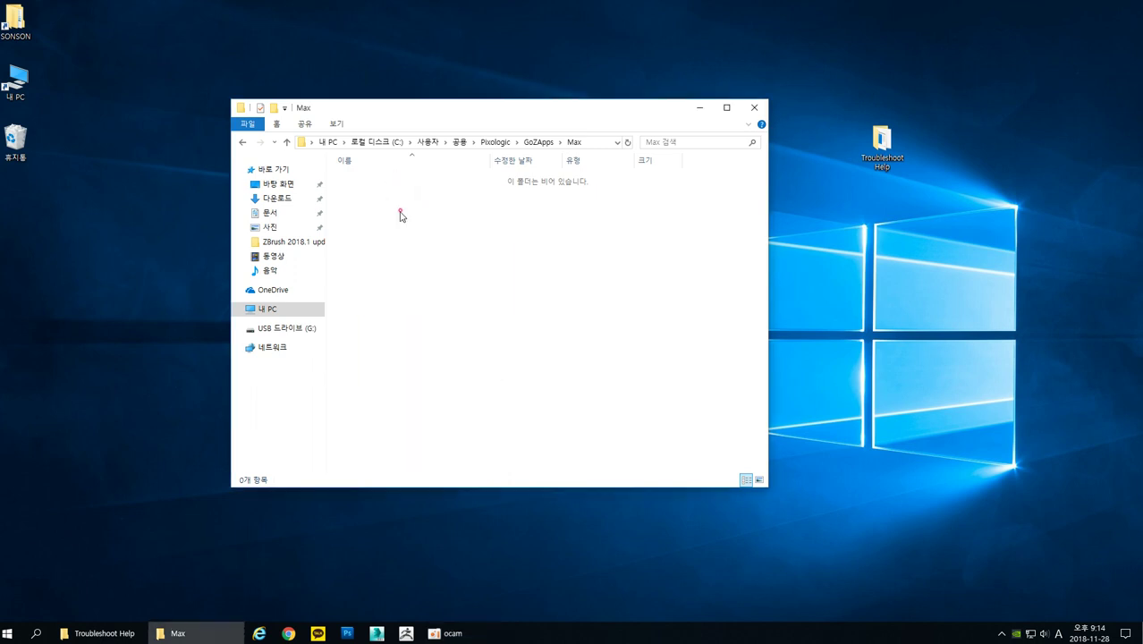
pyautogui.moveTo(389, 201); pyautogui.dragTo(579, 441)
pyautogui.moveTo(355, 209); pyautogui.dragTo(624, 437)
# Examine the contents of the Cinema4D, Maya and Photoshop folders in GoZApps and return to the Pixologic folder.
pyautogui.press('BackSpace')
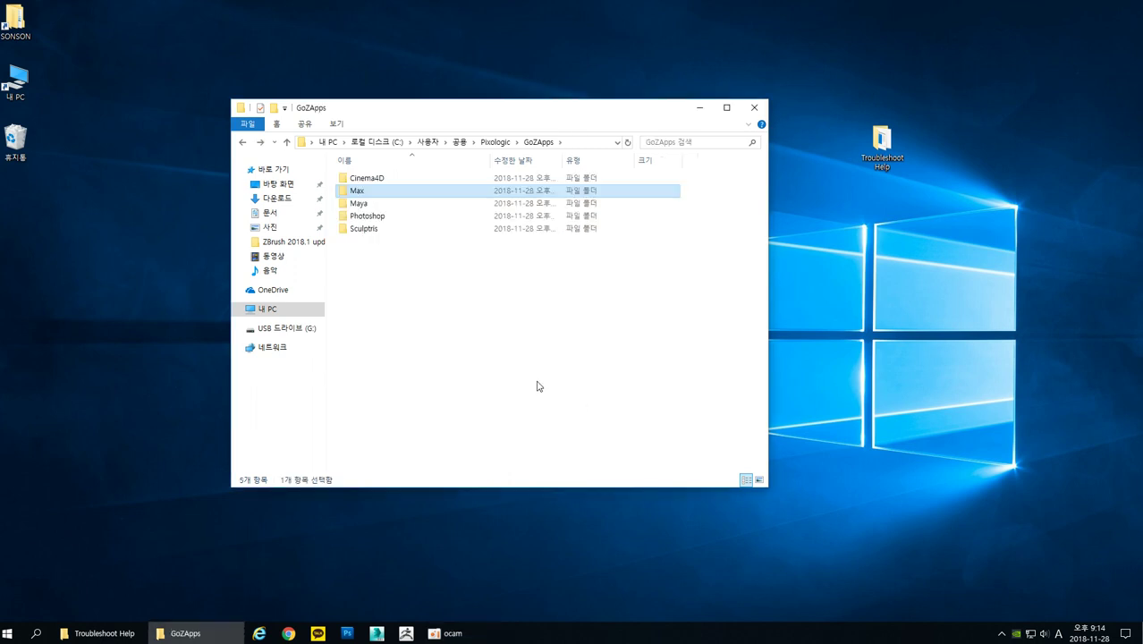
pyautogui.click(373, 180)
pyautogui.doubleClick(374, 183)
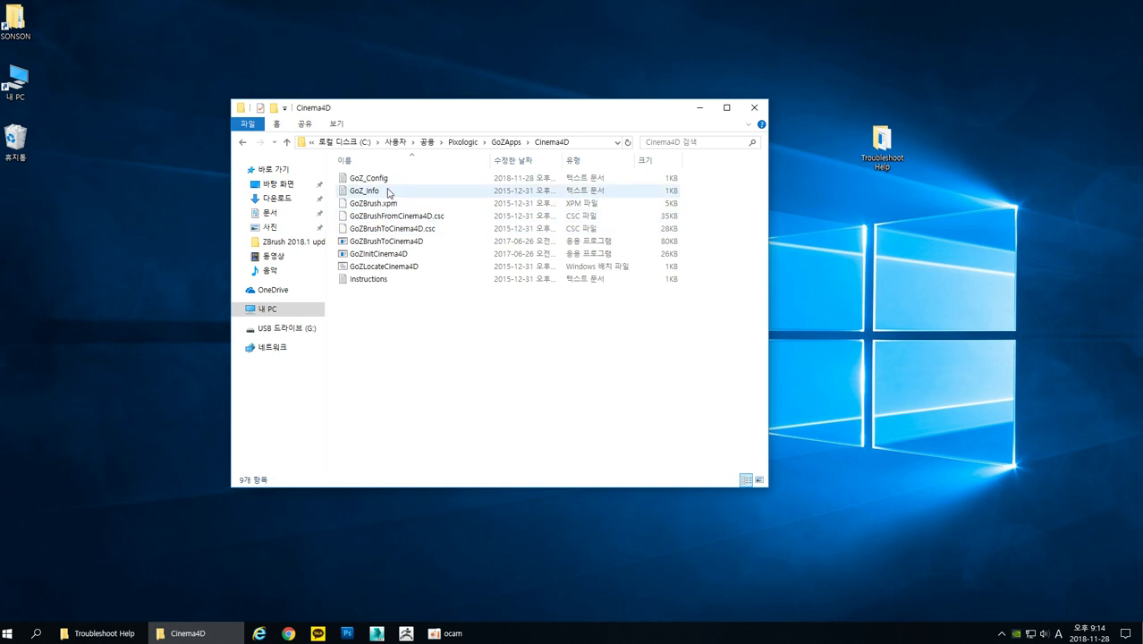
pyautogui.press('BackSpace')
pyautogui.doubleClick(375, 205)
pyautogui.press('BackSpace')
pyautogui.doubleClick(377, 217)
pyautogui.press('BackSpace')
pyautogui.press('BackSpace')
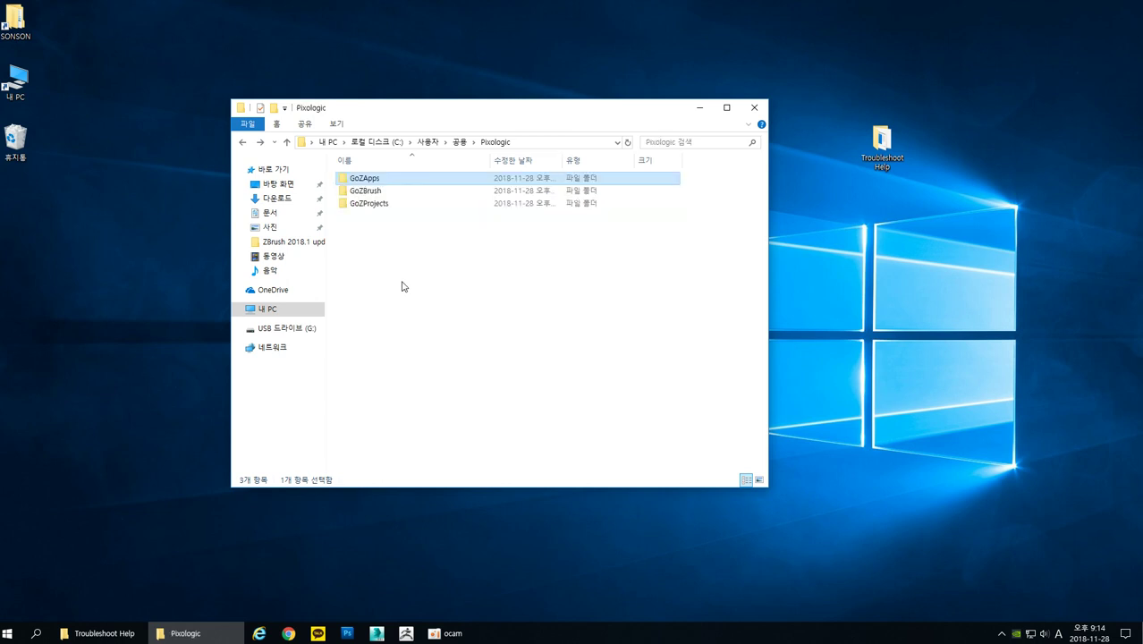
# Open the 3ds Max 2016 folder on drive C: under Program Files > Autodesk.
pyautogui.click(454, 301)
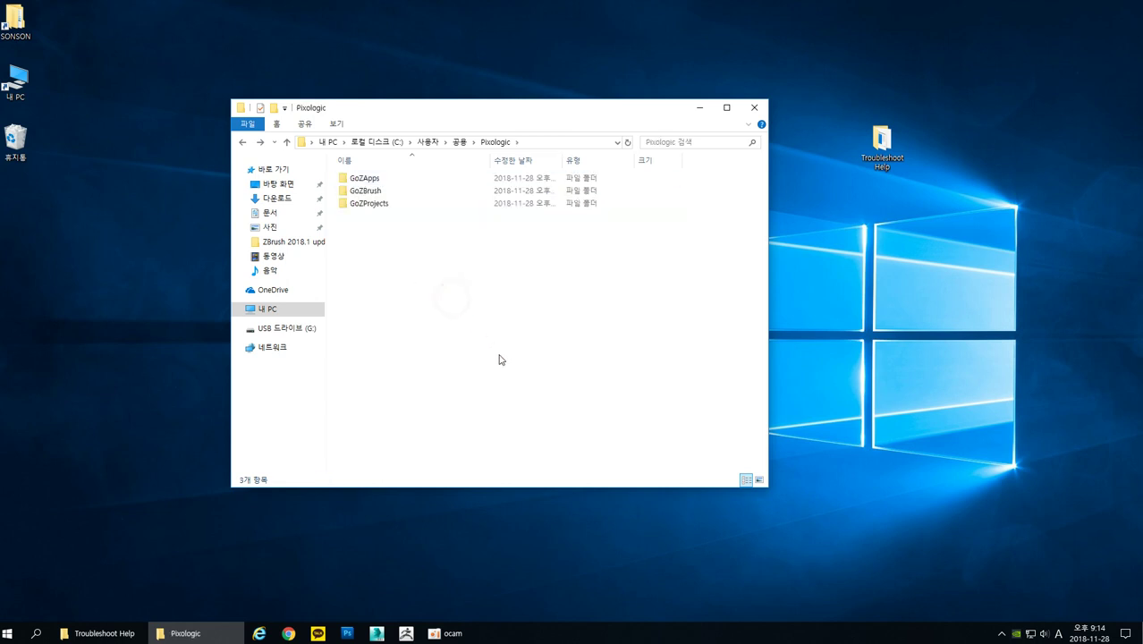
pyautogui.click(882, 150)
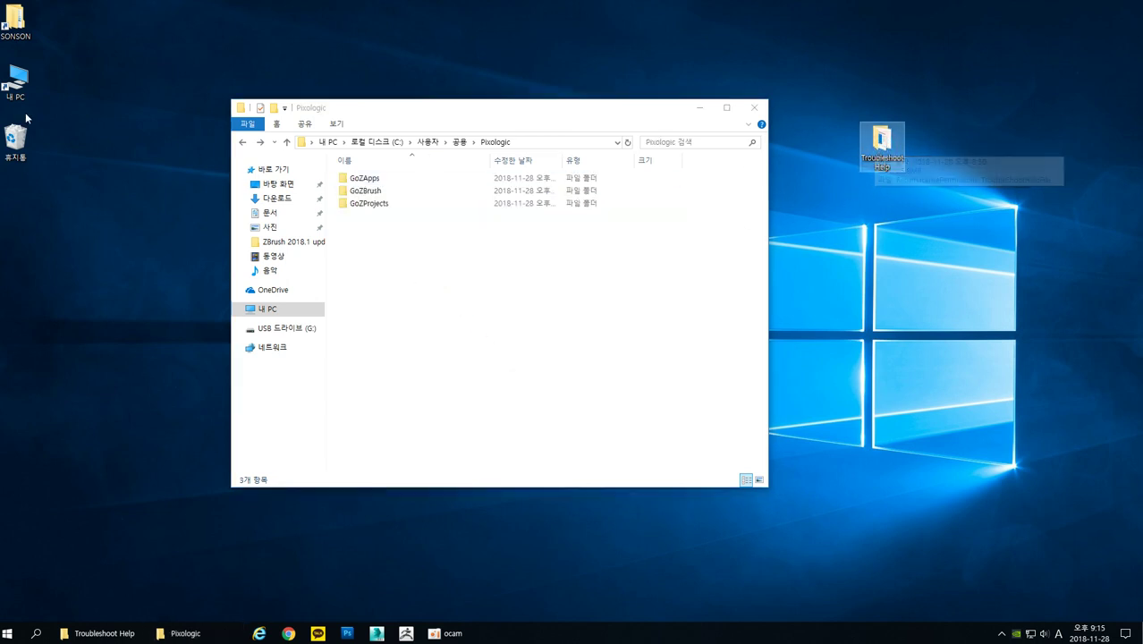
pyautogui.doubleClick(18, 85)
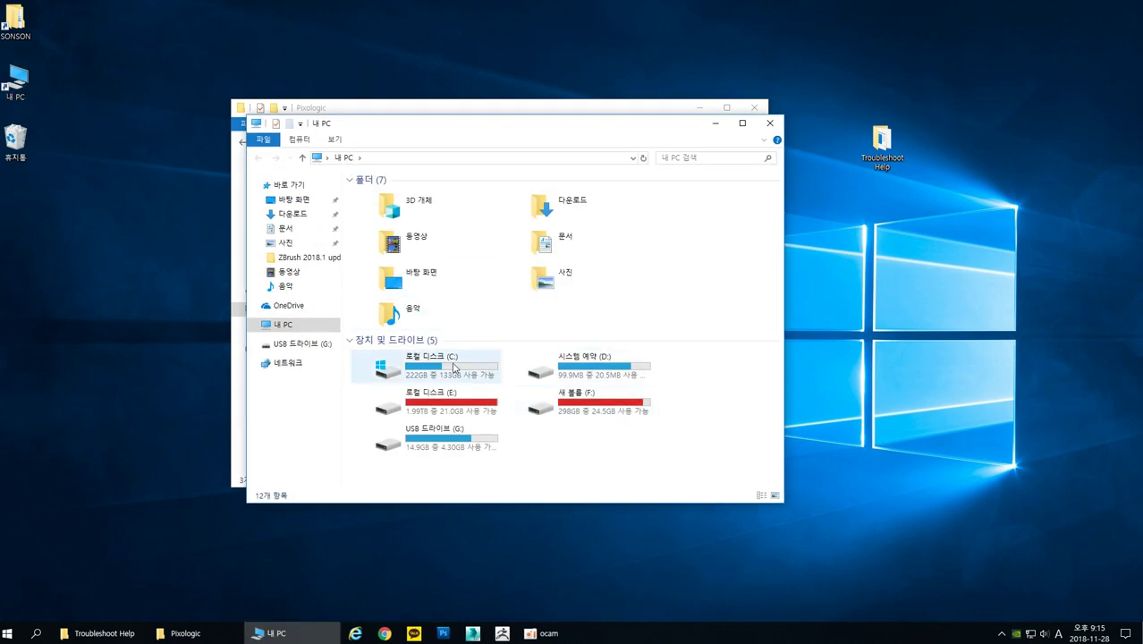
pyautogui.doubleClick(455, 367)
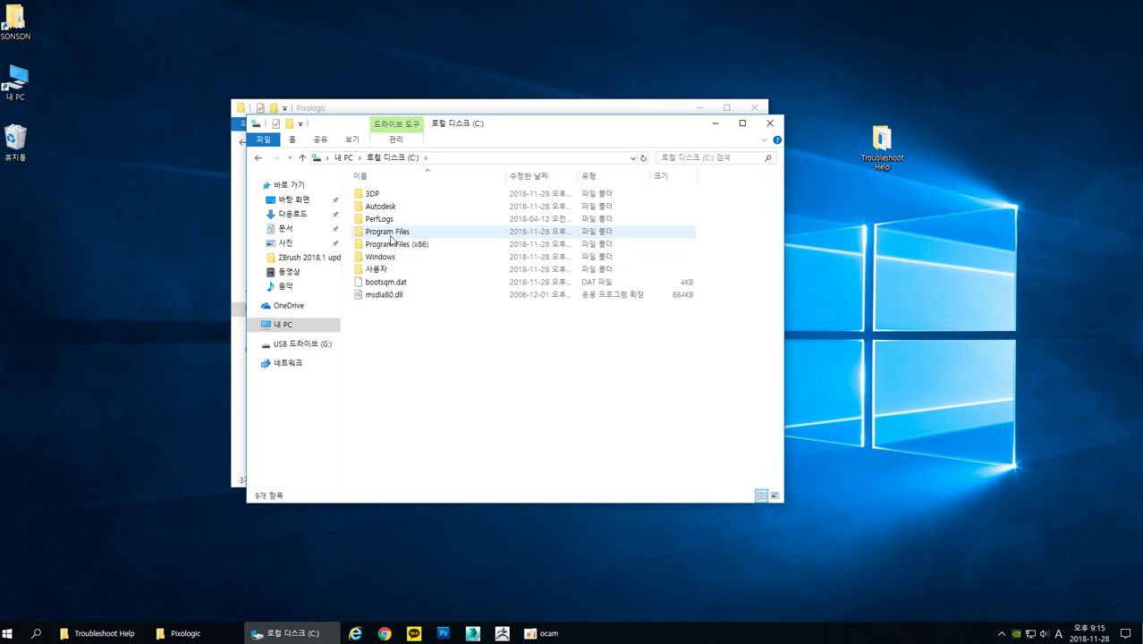
pyautogui.doubleClick(390, 235)
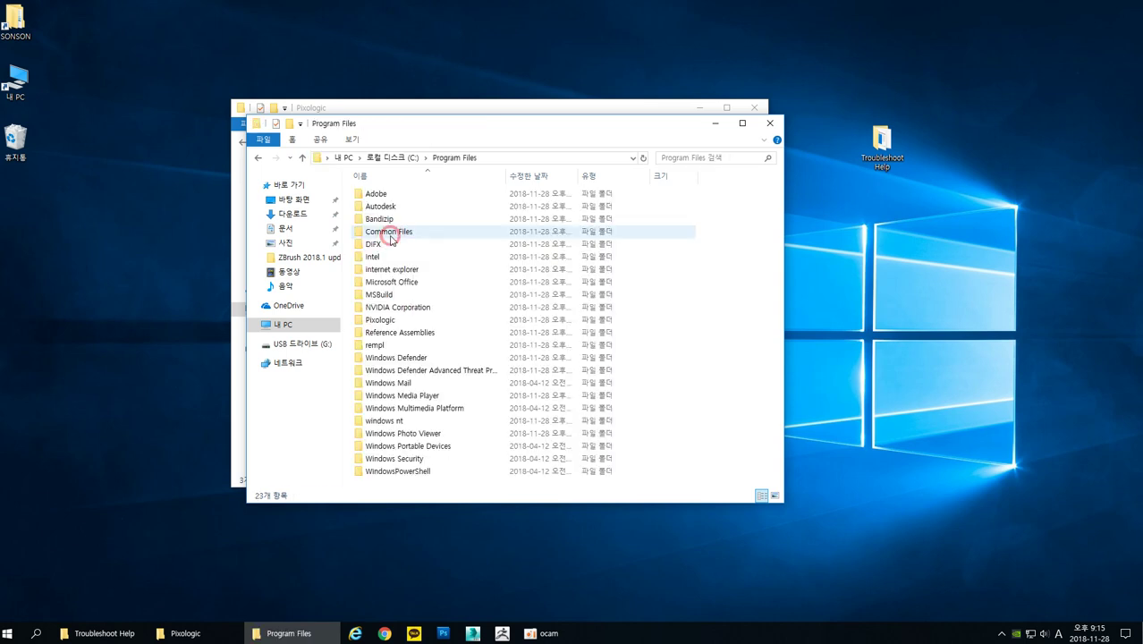
pyautogui.click(391, 207)
pyautogui.doubleClick(391, 206)
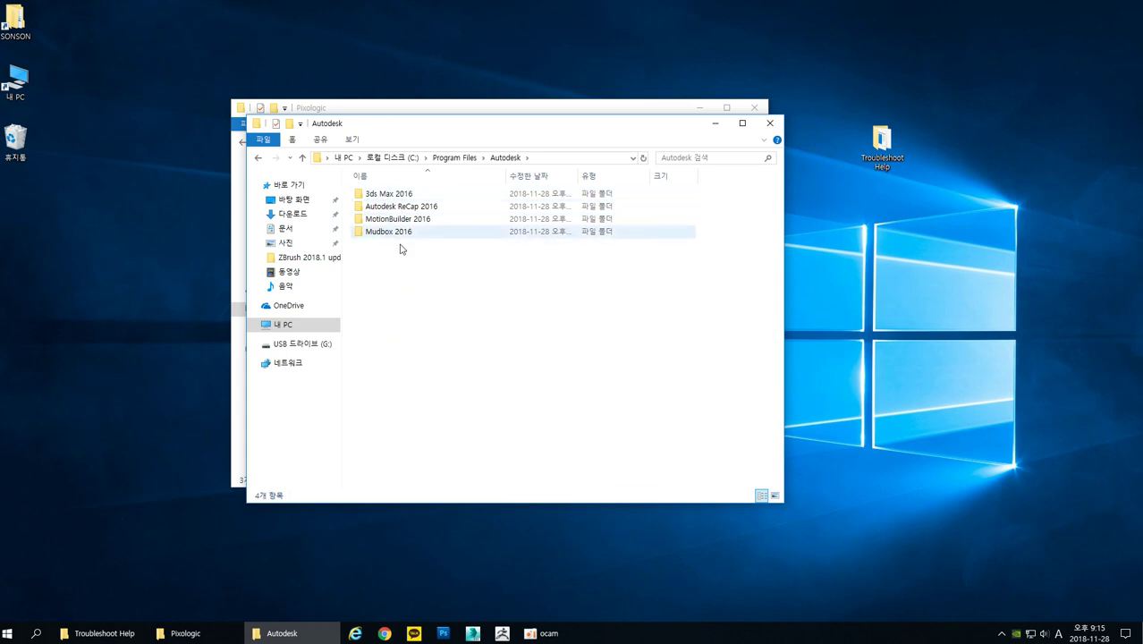
pyautogui.doubleClick(401, 195)
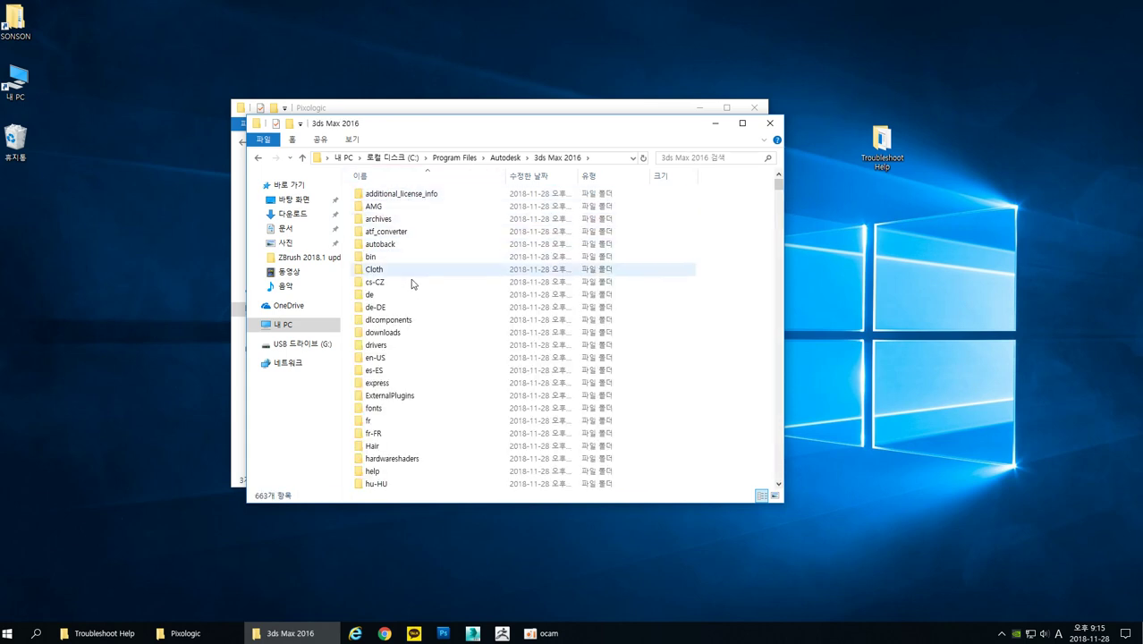
# Search the 3ds Max 2016 folder for "goz" and open the file location of the Macro_GoZ script.
pyautogui.scroll(-3, 425, 333)
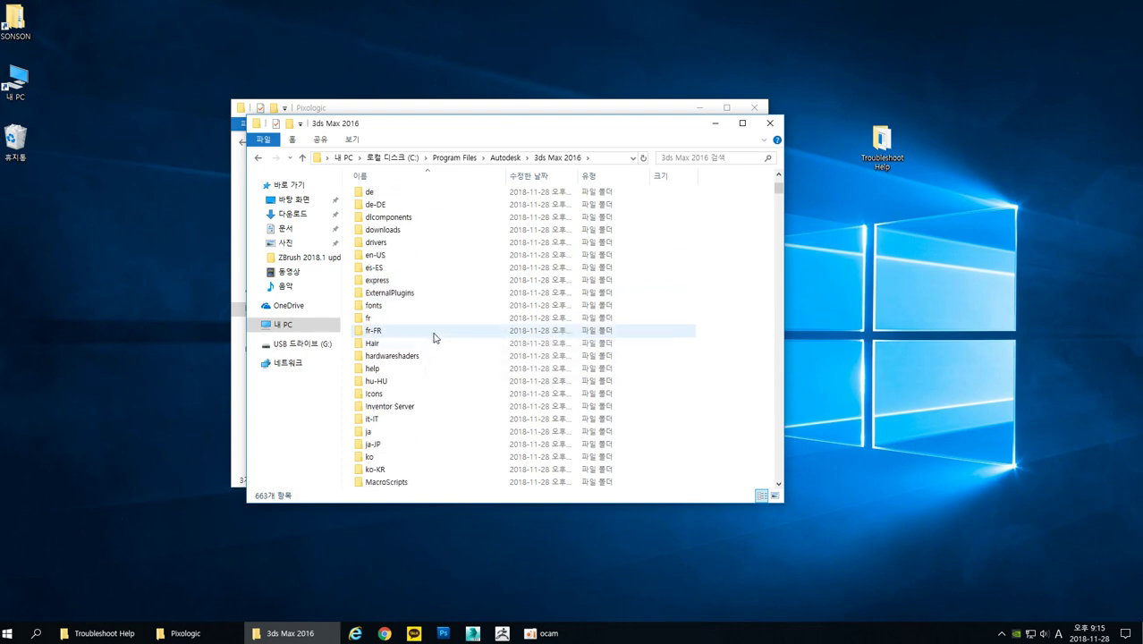
pyautogui.scroll(-8, 449, 336)
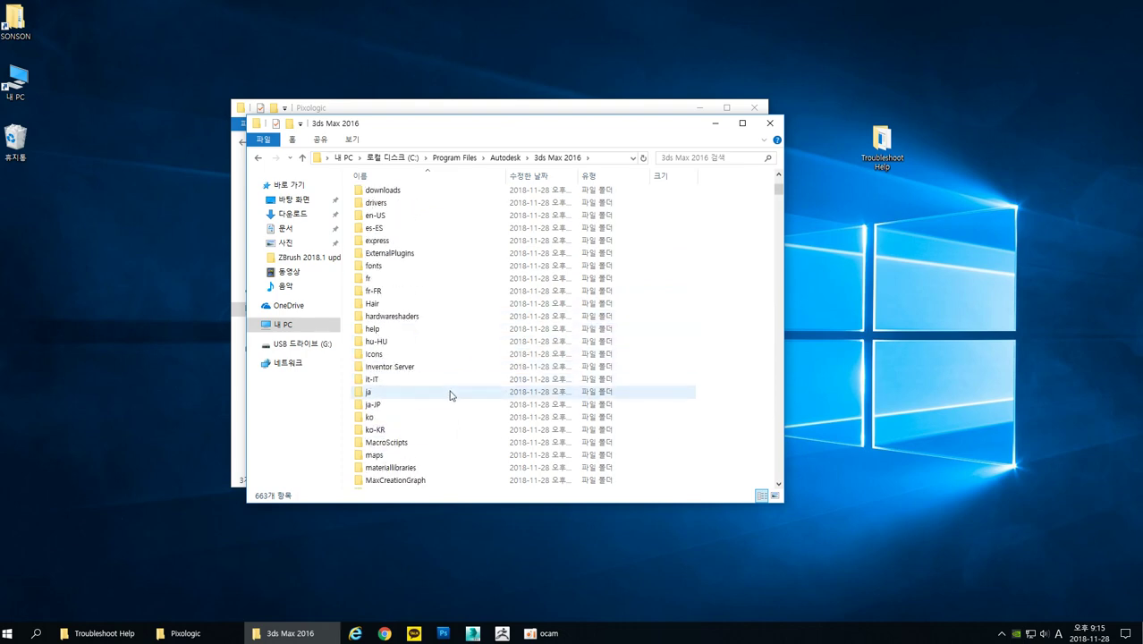
pyautogui.scroll(-3, 449, 410)
pyautogui.scroll(14, 451, 417)
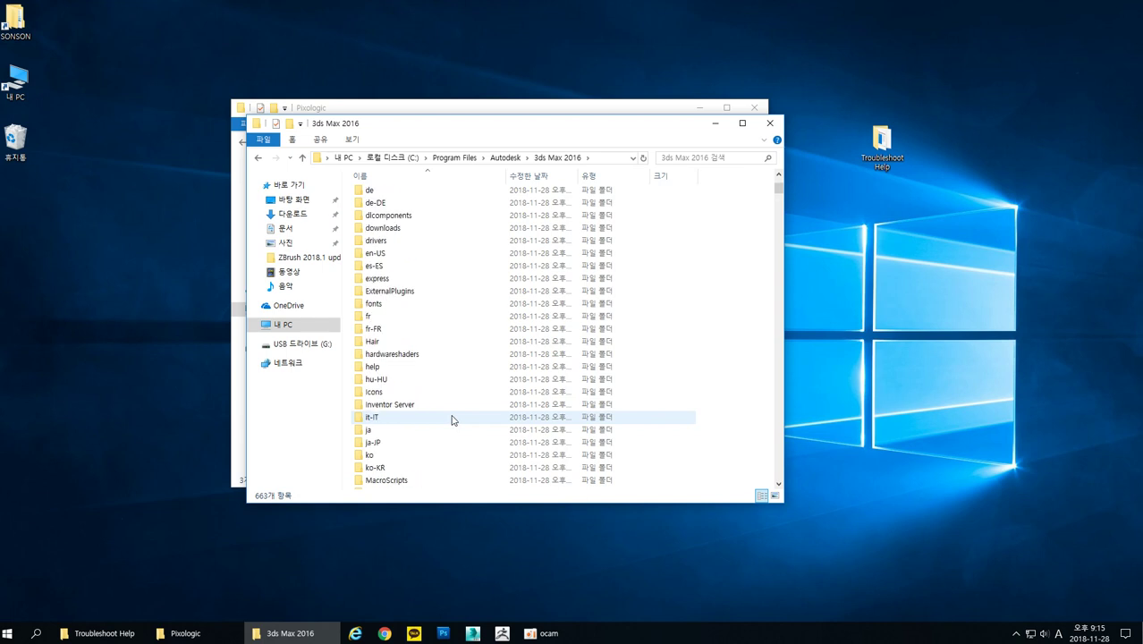
pyautogui.click(688, 157)
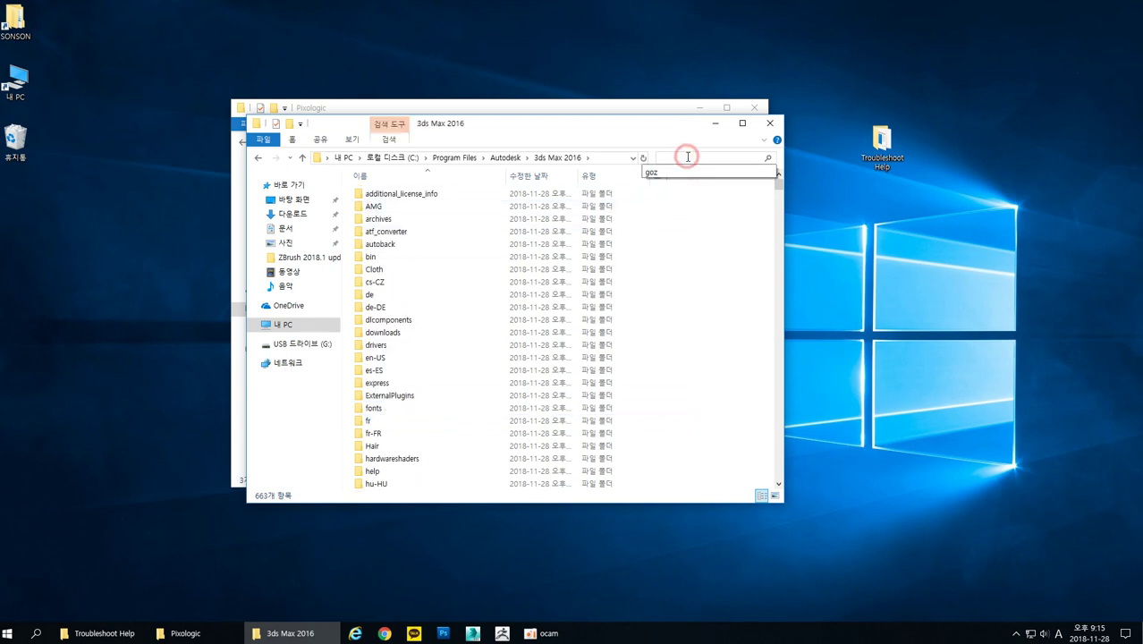
pyautogui.write('goz')
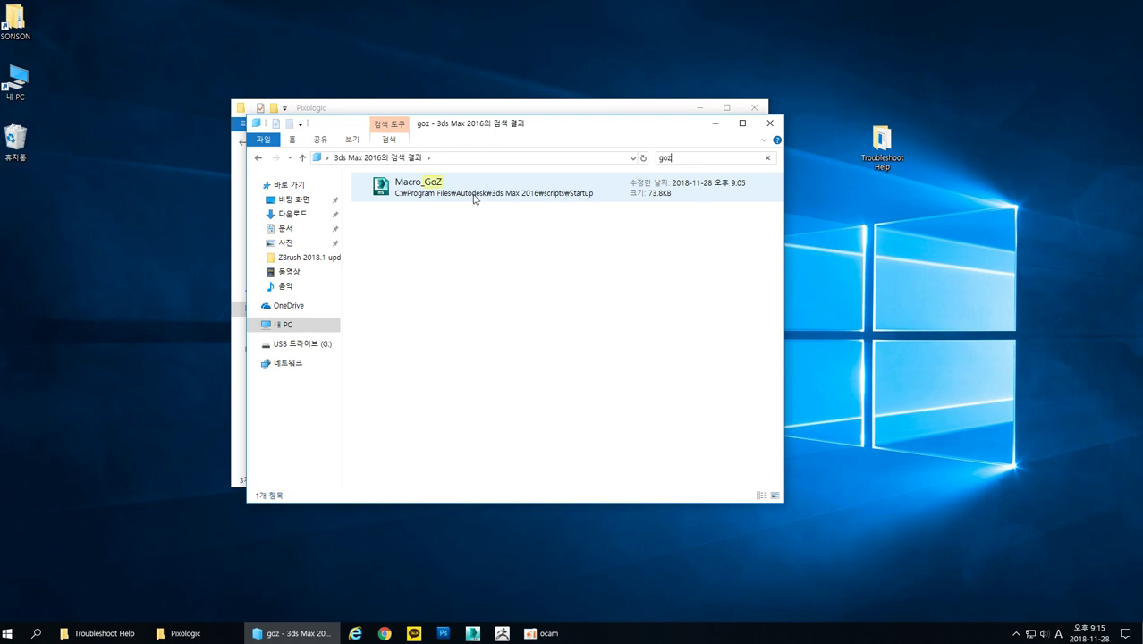
pyautogui.rightClick(570, 196)
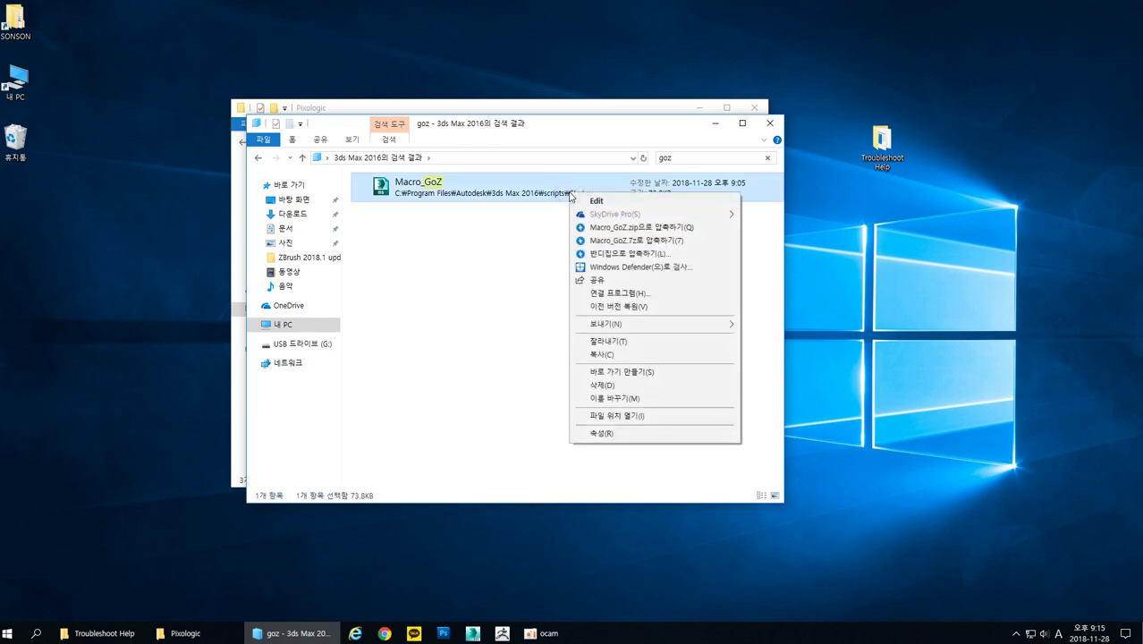
pyautogui.click(629, 416)
pyautogui.click(401, 314)
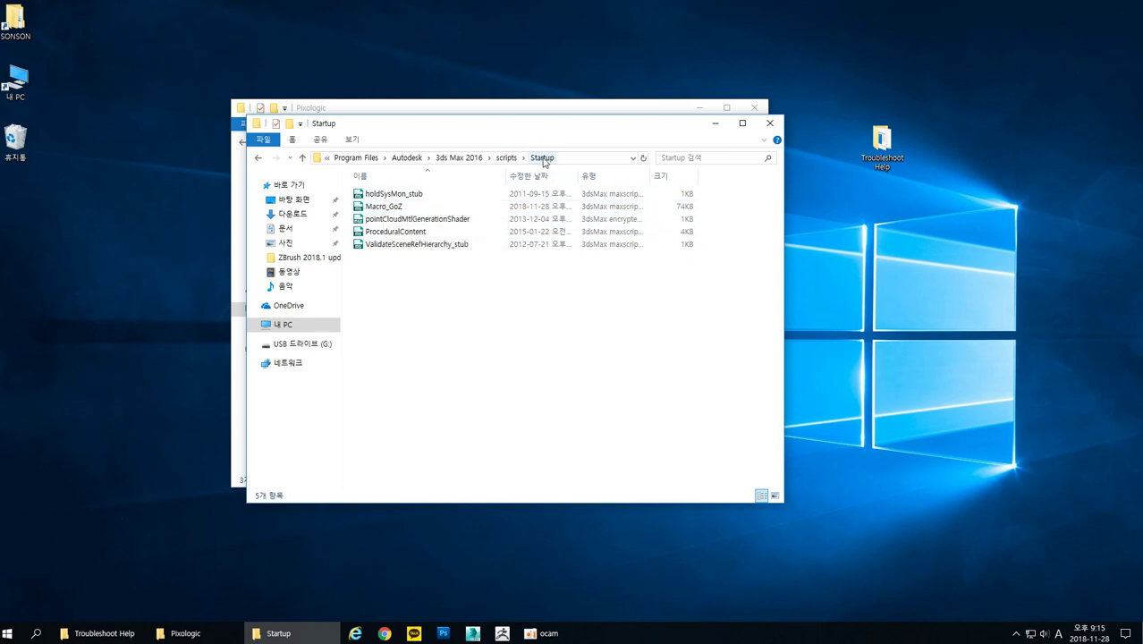
# Delete the Macro_GoZ script from the scripts > Startup folder of 3ds Max 2016, granting administrator permission.
pyautogui.click(507, 158)
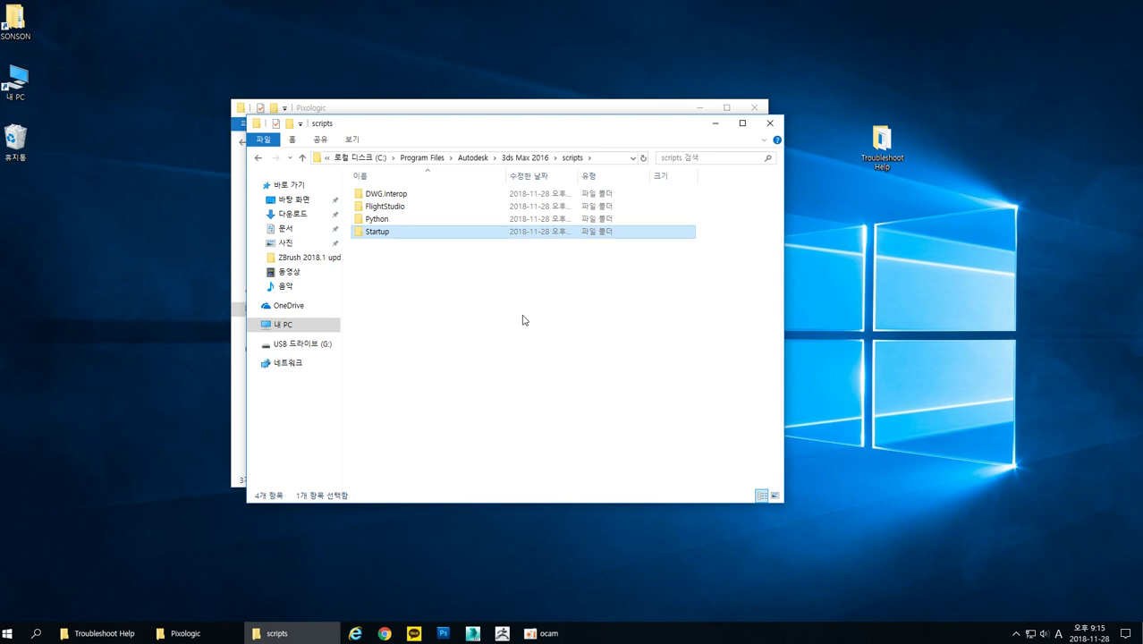
pyautogui.click(428, 287)
pyautogui.doubleClick(390, 233)
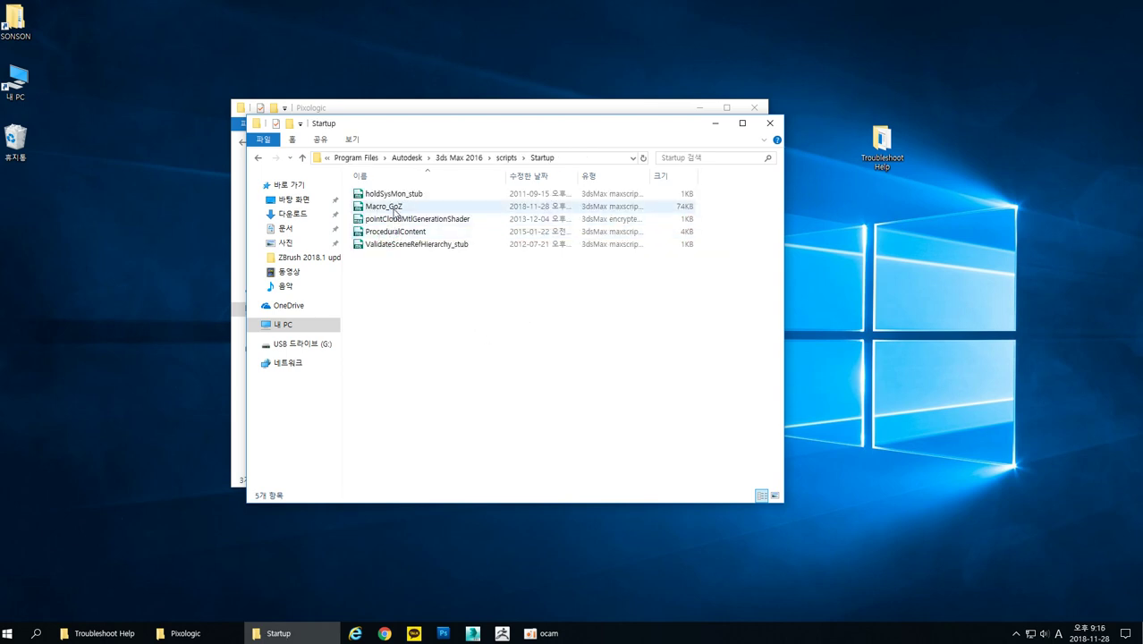
pyautogui.click(395, 207)
pyautogui.press('Delete')
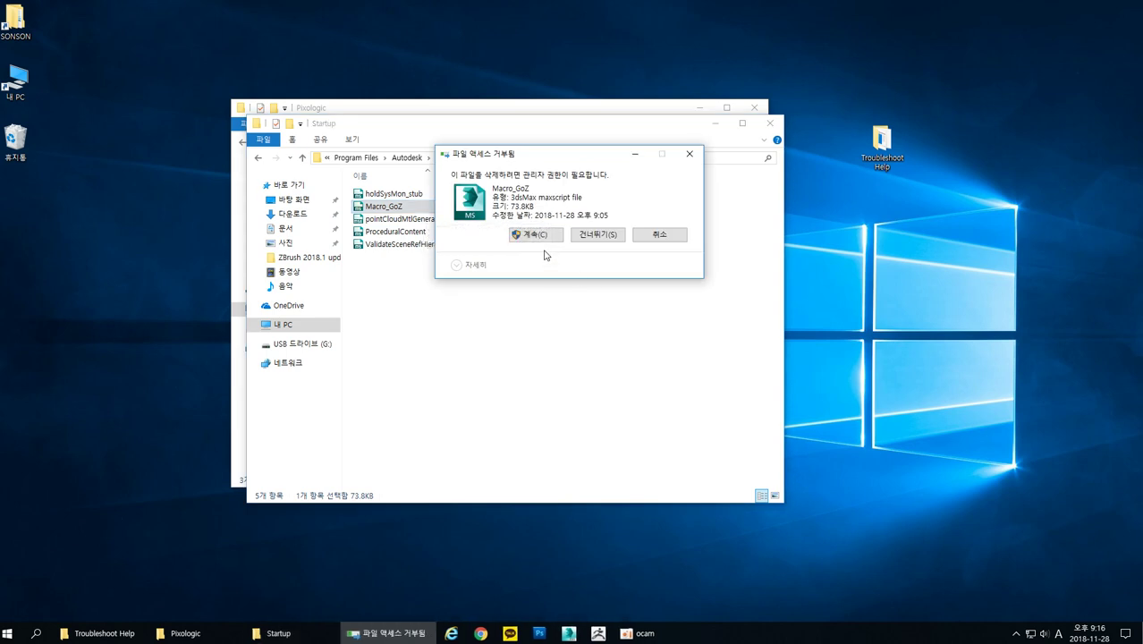
pyautogui.click(528, 236)
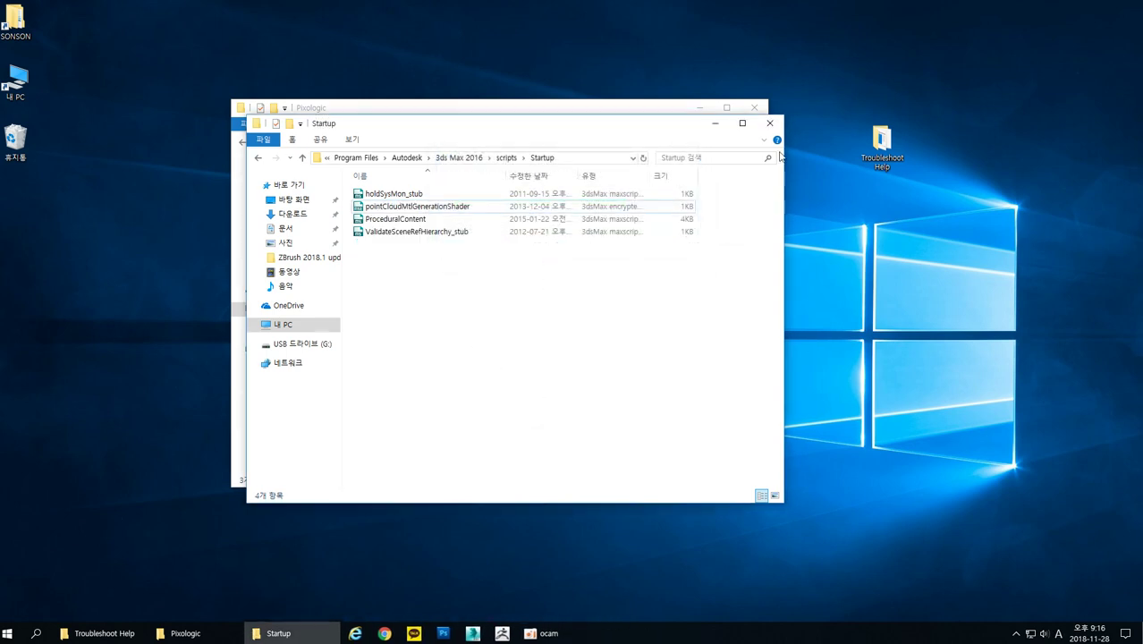
# Close the Startup and Pixologic folder windows and empty the Recycle Bin.
pyautogui.click(771, 123)
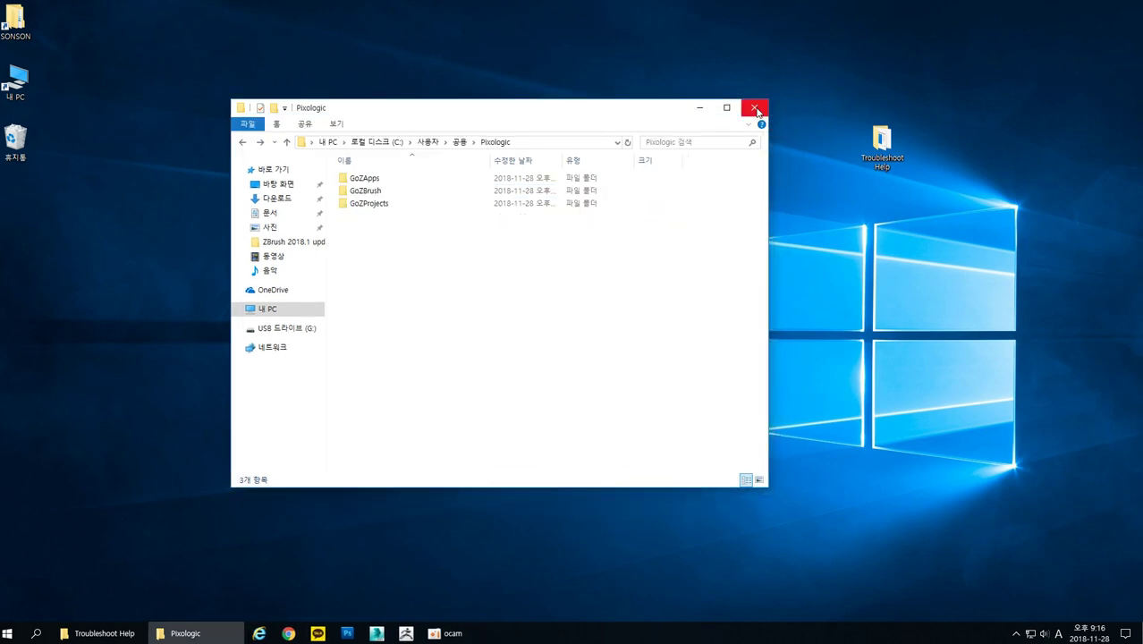
pyautogui.click(756, 111)
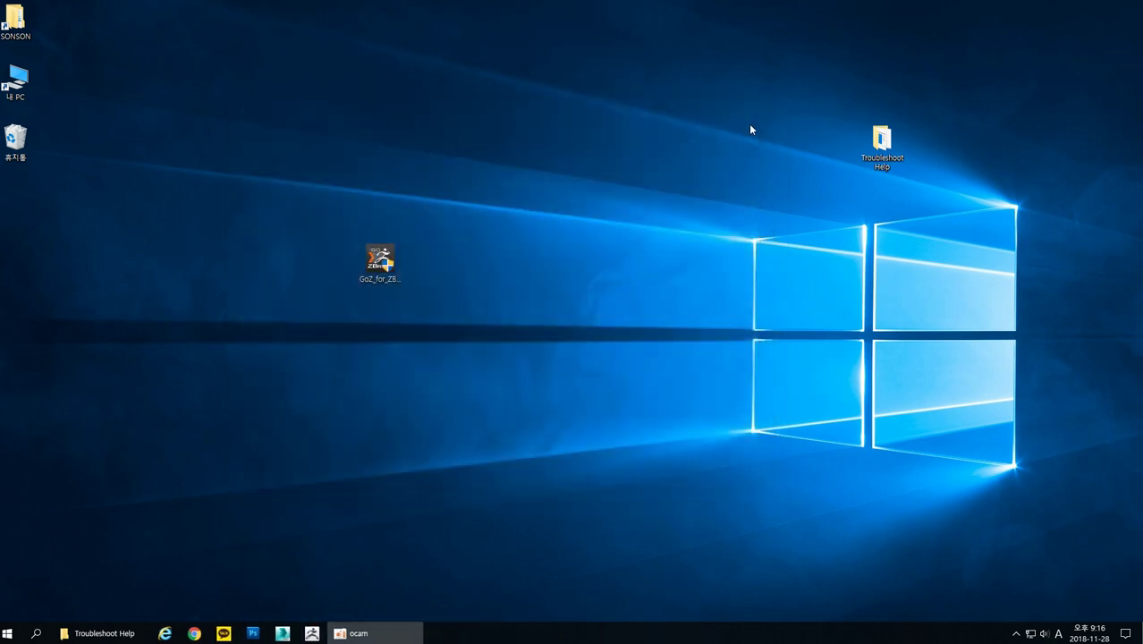
pyautogui.rightClick(22, 145)
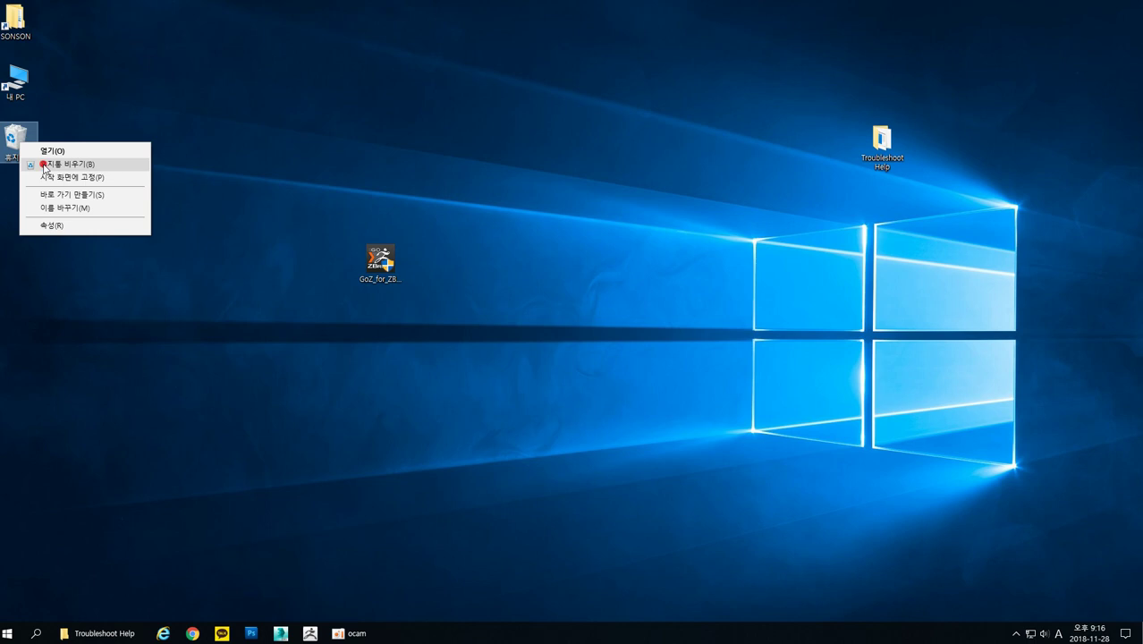
pyautogui.click(43, 166)
pyautogui.click(599, 325)
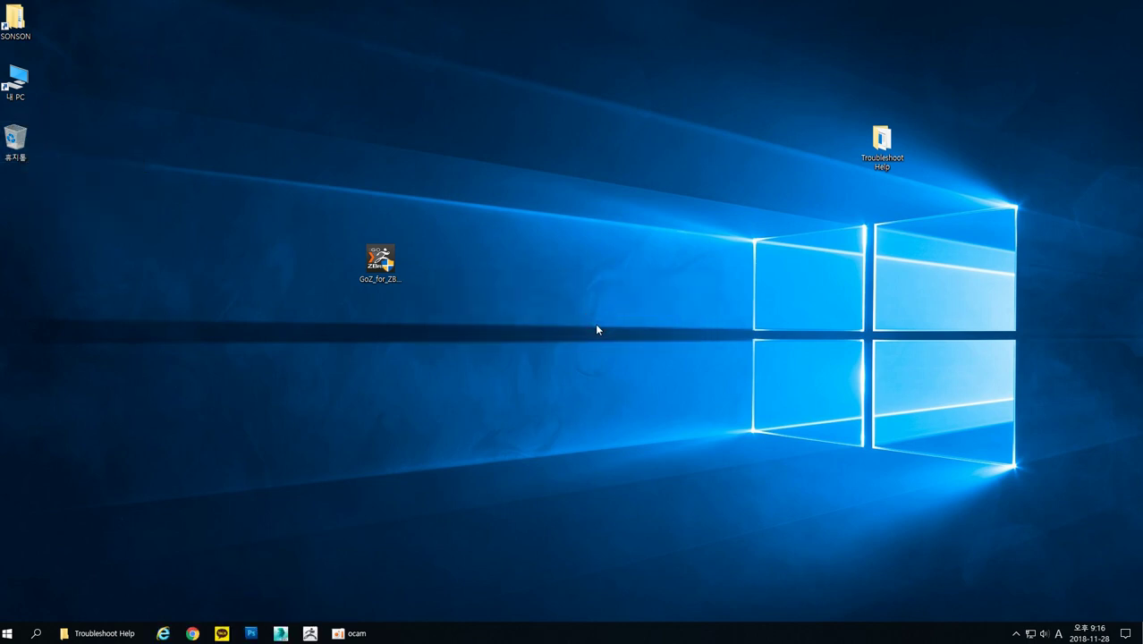
# Reinstall GoZ for ZBrush with the GoZ_for_ZBrush_Installer_WIN setup on the desktop and finish the wizard.
pyautogui.click(389, 265)
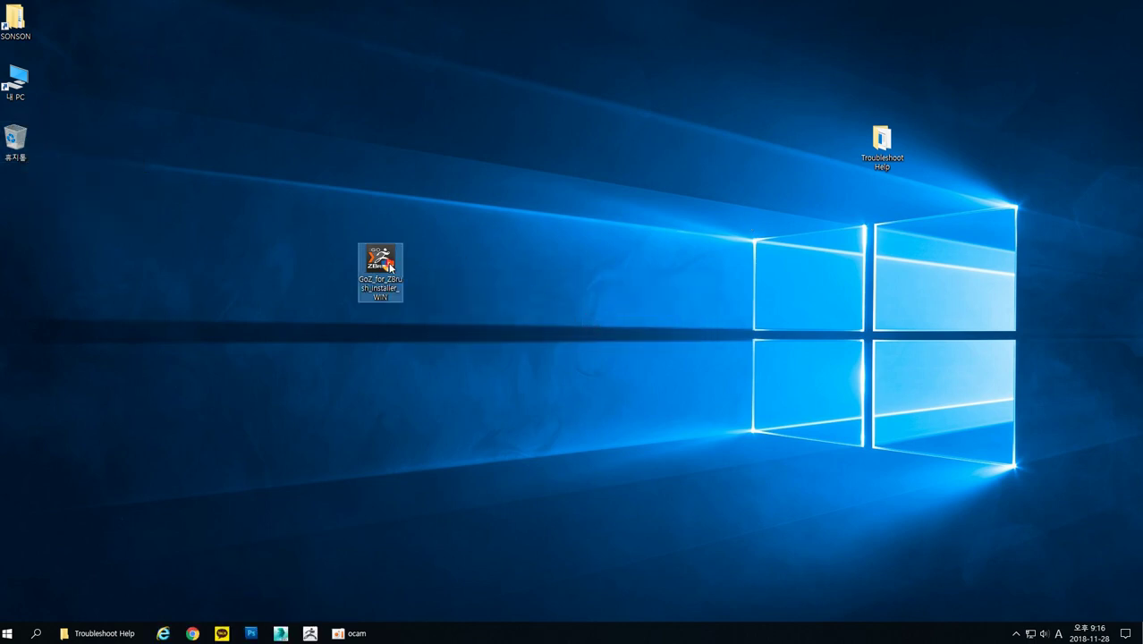
pyautogui.doubleClick(390, 266)
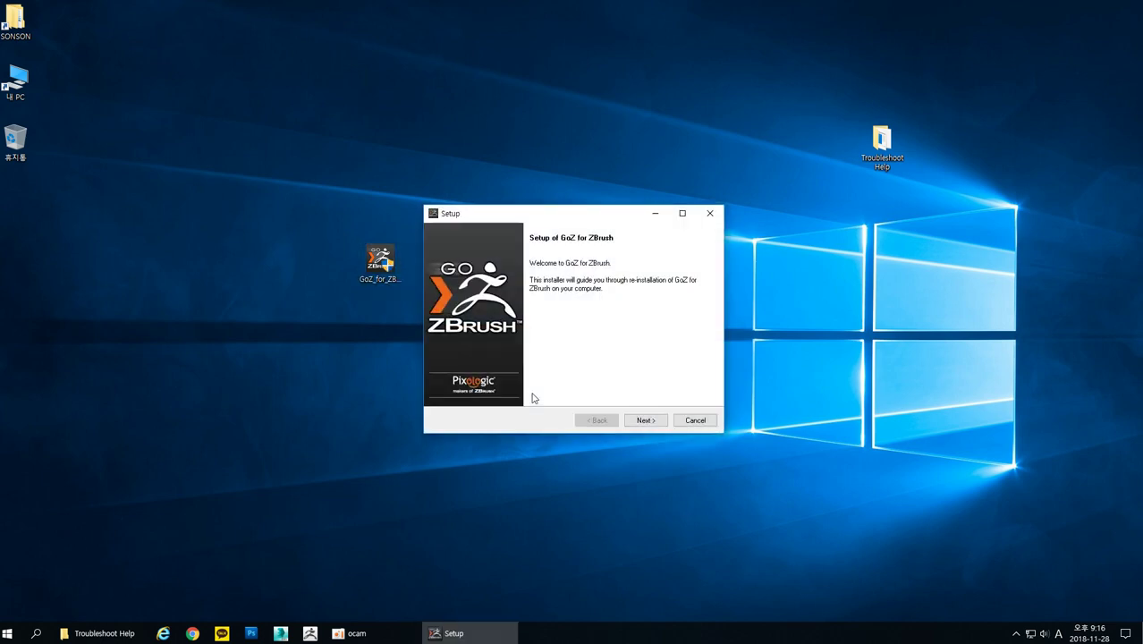
pyautogui.click(653, 421)
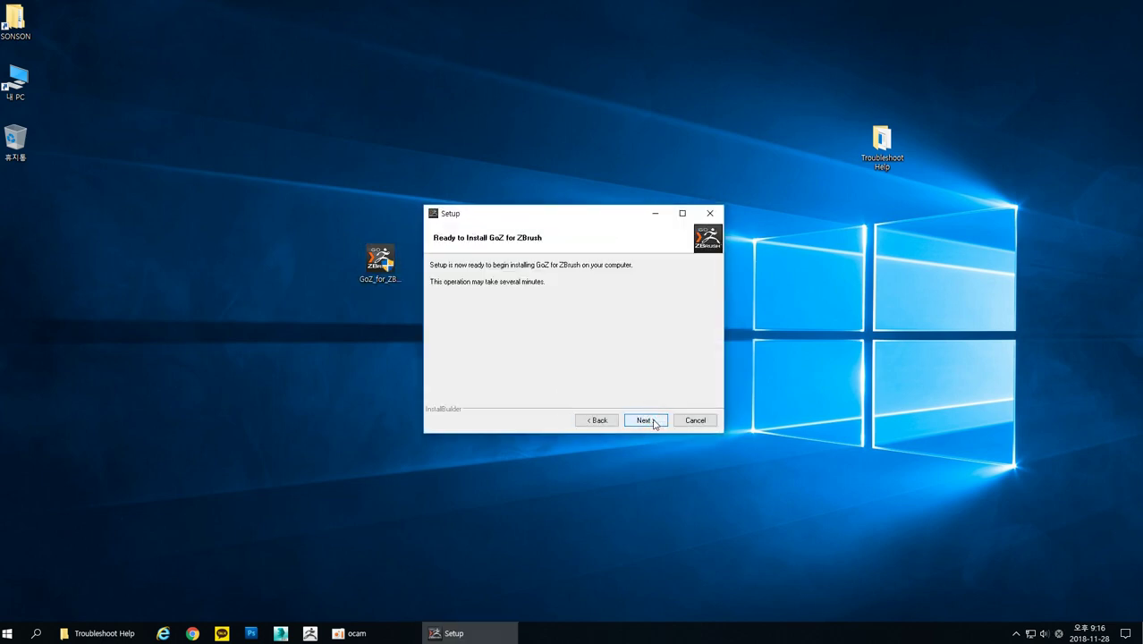
pyautogui.click(644, 420)
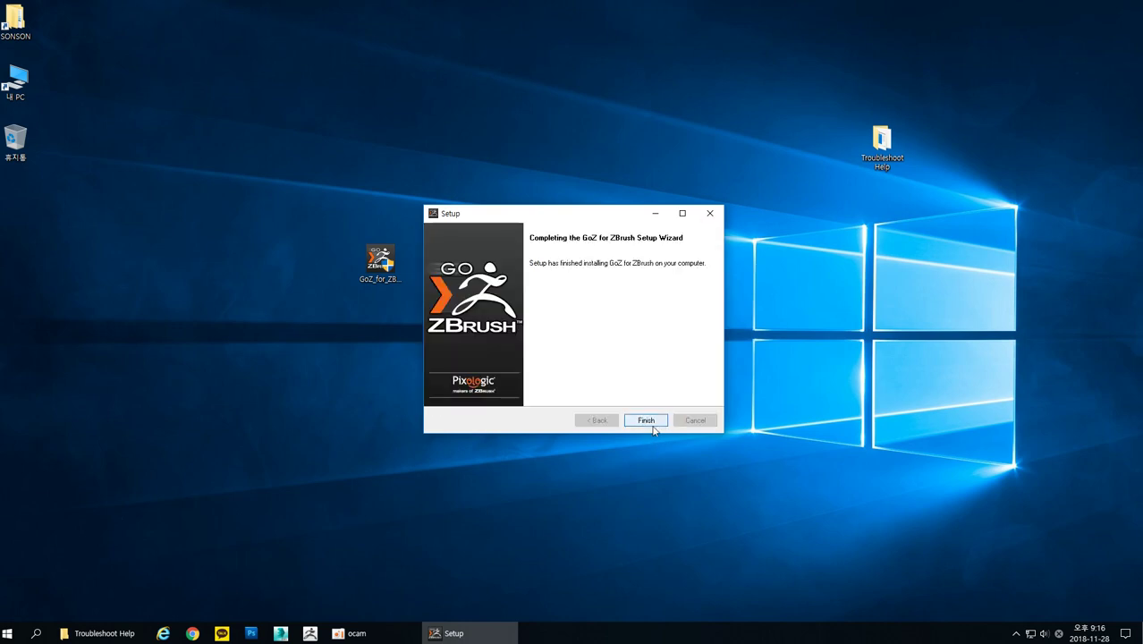
pyautogui.click(648, 422)
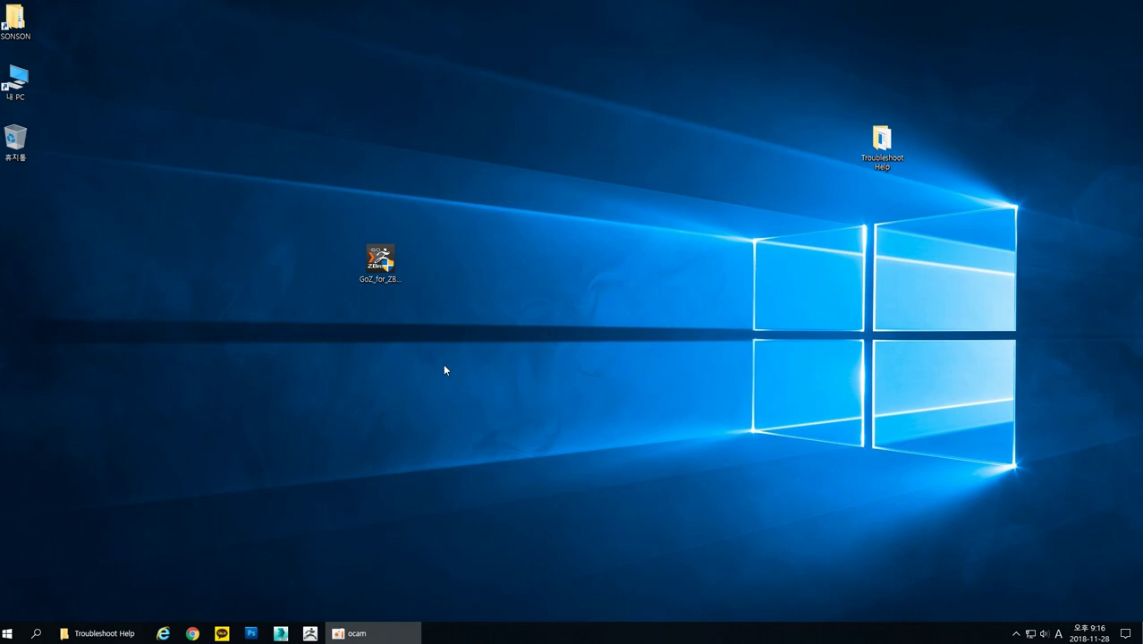
# Start ZBrush and draw an upright Cylinder3D on the empty canvas, converting it to a PolyMesh3D.
pyautogui.click(310, 635)
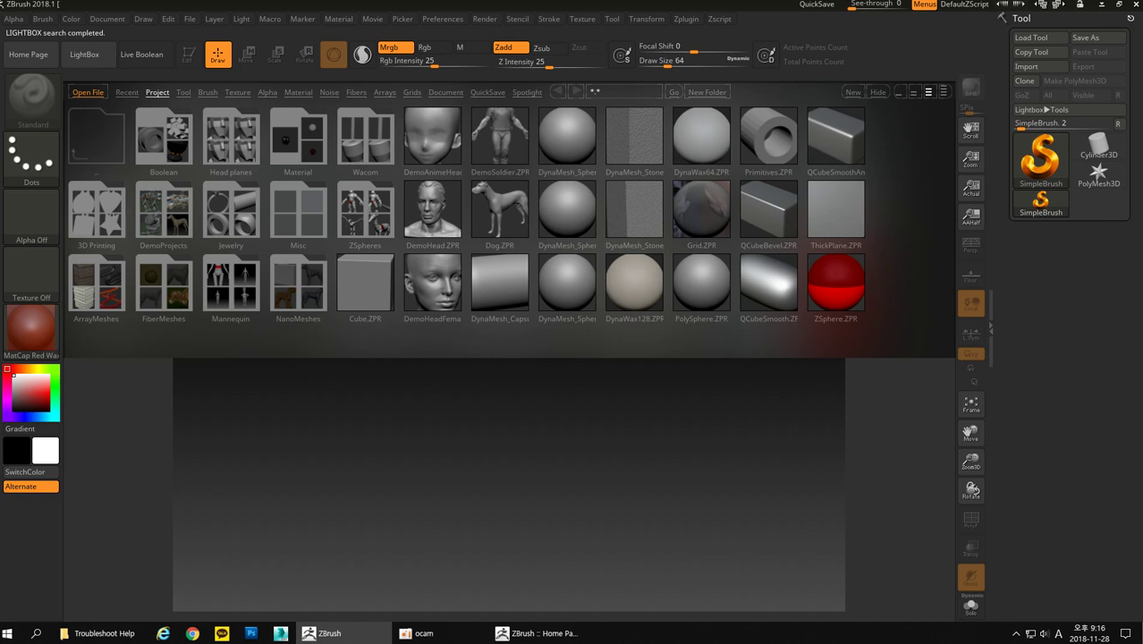
pyautogui.click(878, 92)
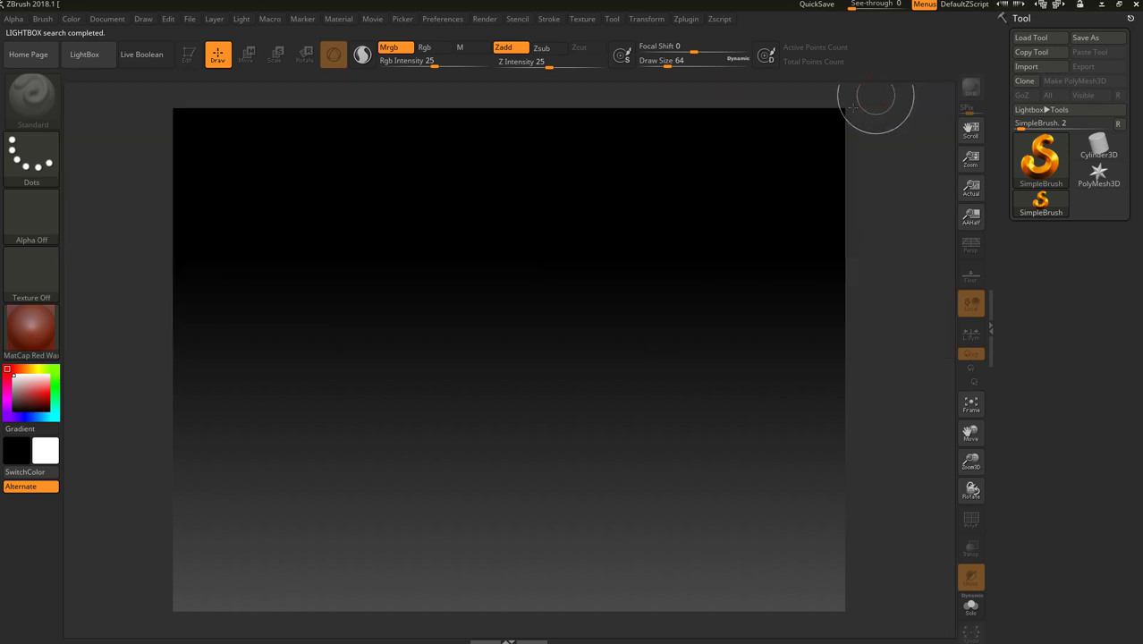
pyautogui.click(1114, 156)
pyautogui.moveTo(470, 305); pyautogui.dragTo(283, 131)
pyautogui.press('t')
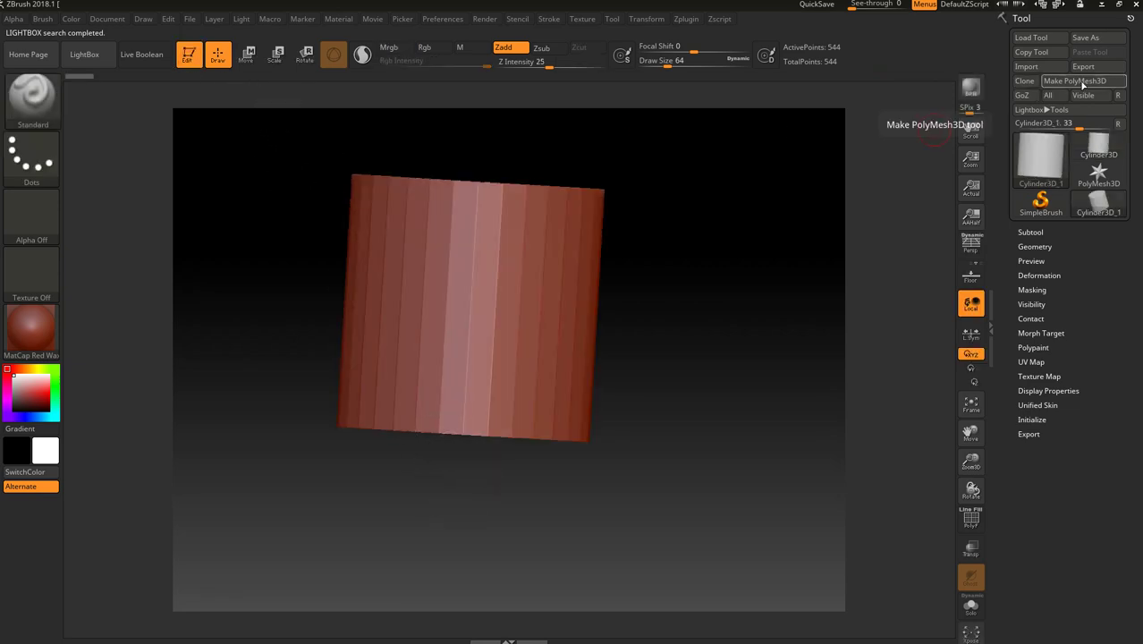
pyautogui.click(1084, 81)
pyautogui.keyDown('shift'); pyautogui.moveTo(671, 309); pyautogui.dragTo(703, 349); pyautogui.keyUp('shift')
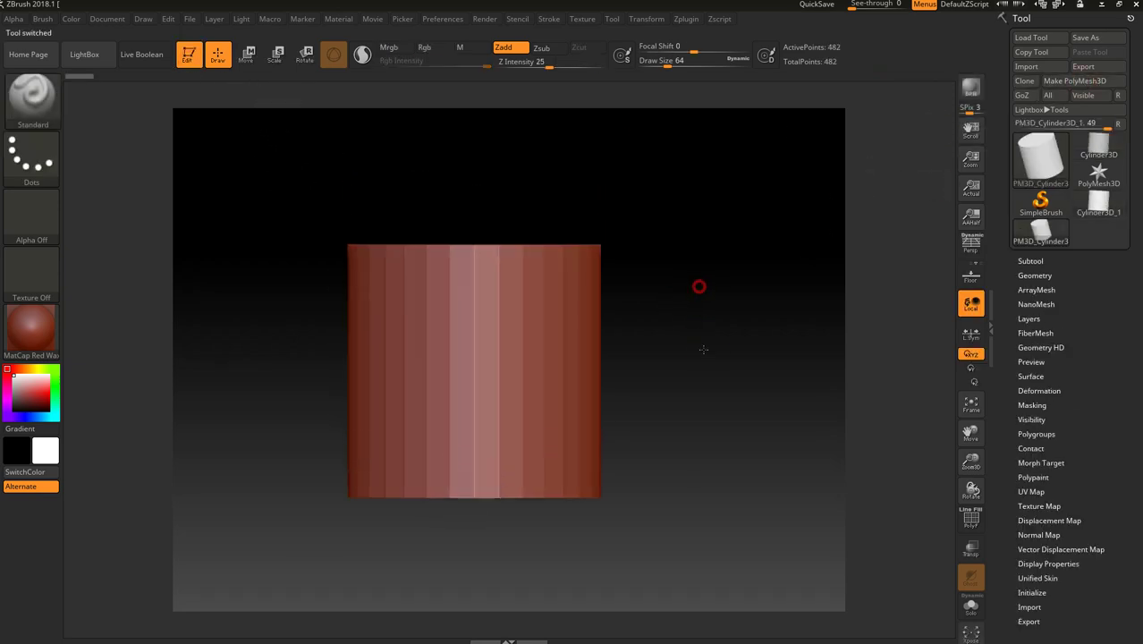
# Update all application paths in the GoZ preferences, choosing C:/Program Files/Autodesk/3ds Max 2016/3dsmax.exe for 3D Studio Max.
pyautogui.click(444, 19)
pyautogui.click(443, 19)
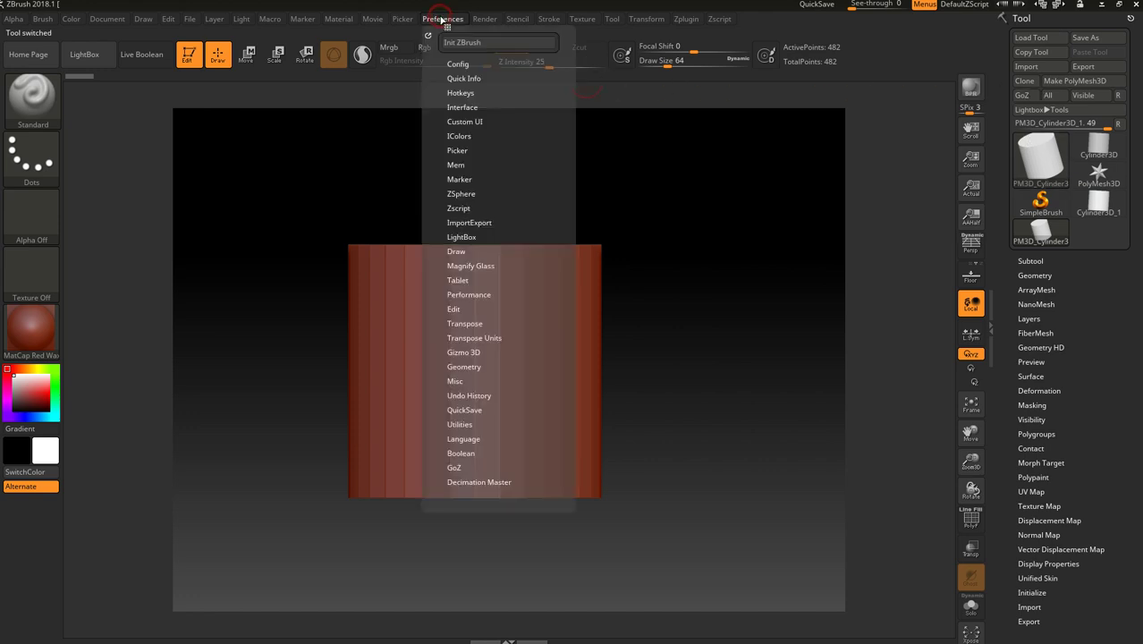
pyautogui.click(456, 468)
pyautogui.click(501, 537)
pyautogui.click(487, 569)
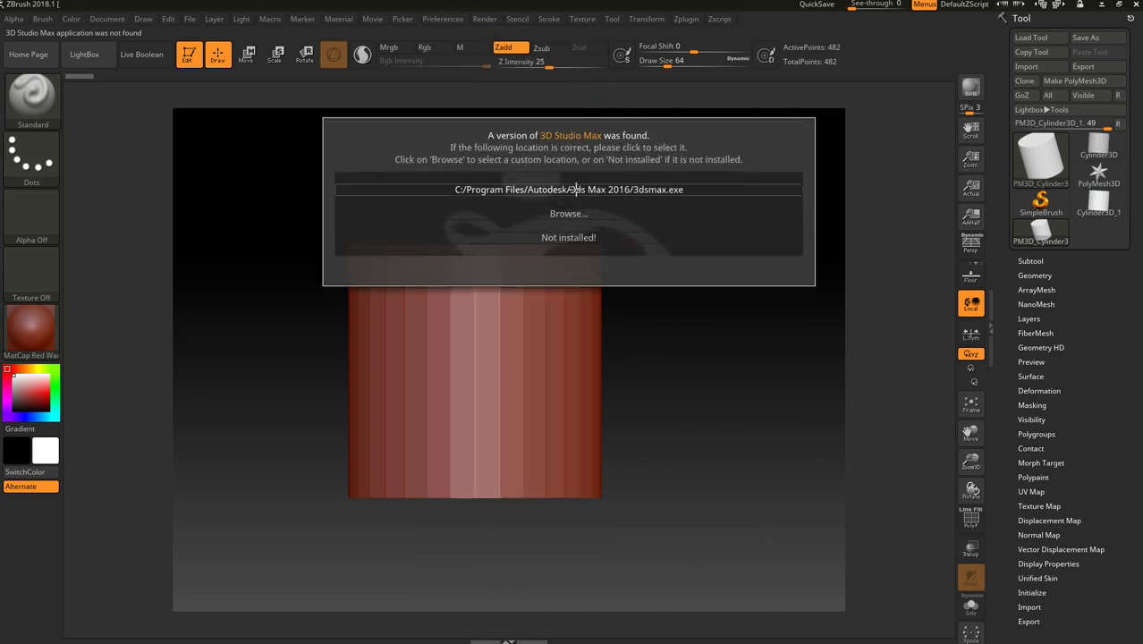
pyautogui.click(578, 188)
pyautogui.click(510, 239)
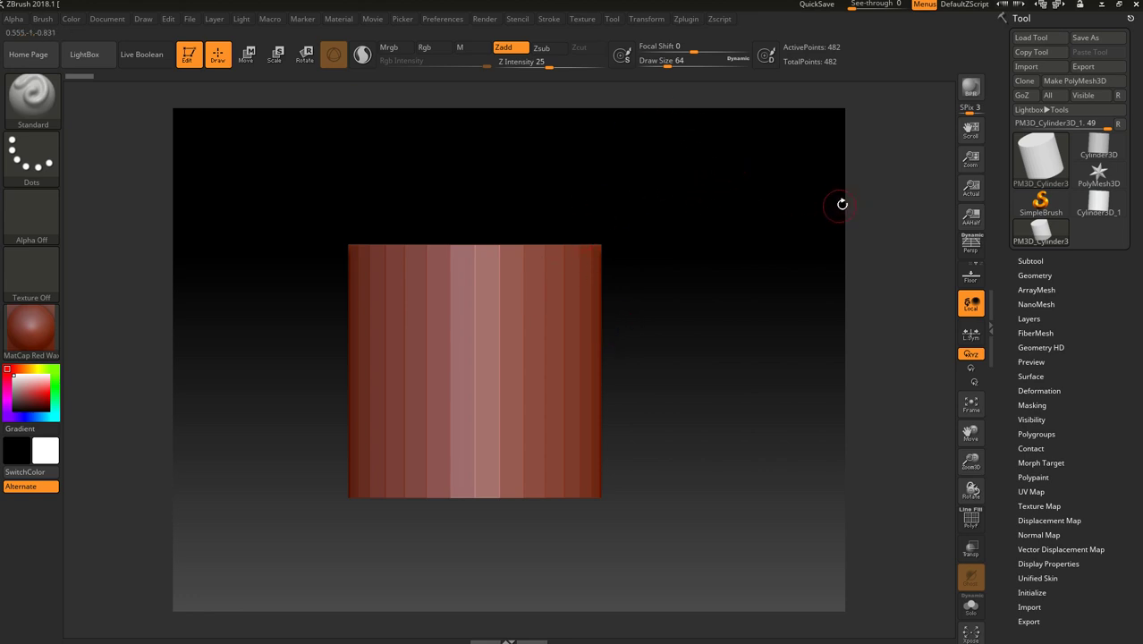
# Clear the GoZ cache files from the GoZ preferences and accept the confirmation.
pyautogui.click(443, 19)
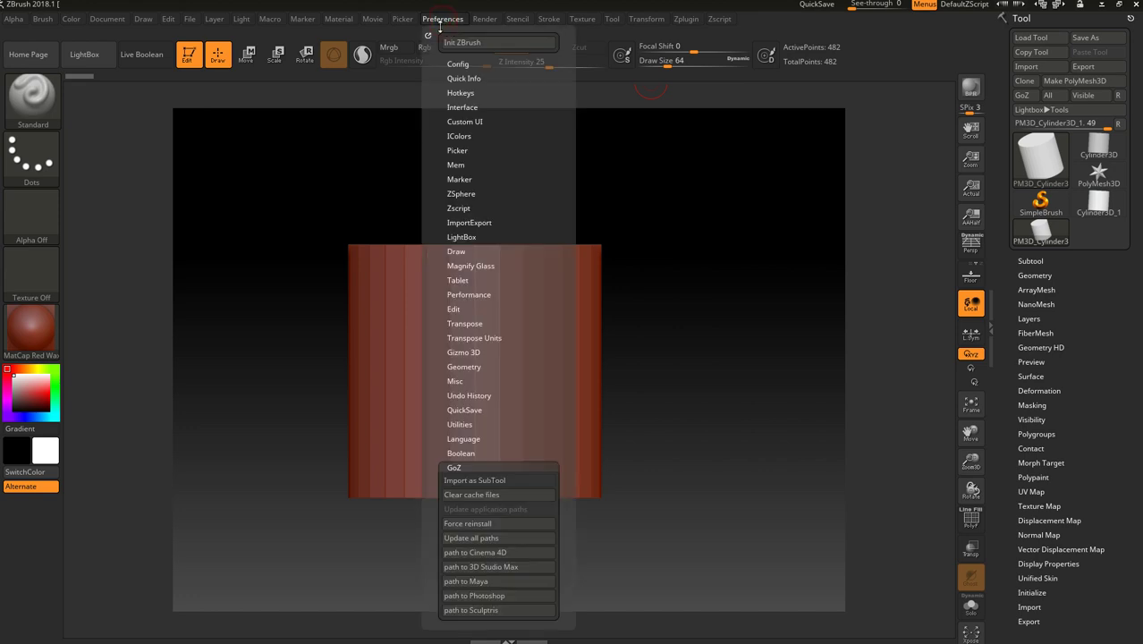
pyautogui.click(483, 496)
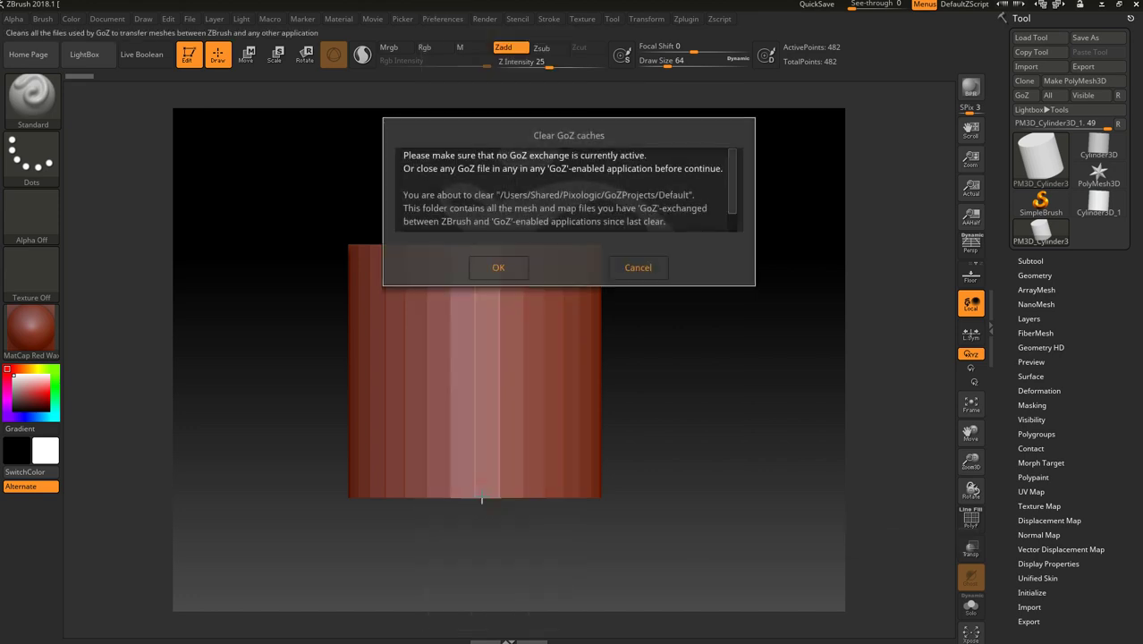
pyautogui.click(498, 266)
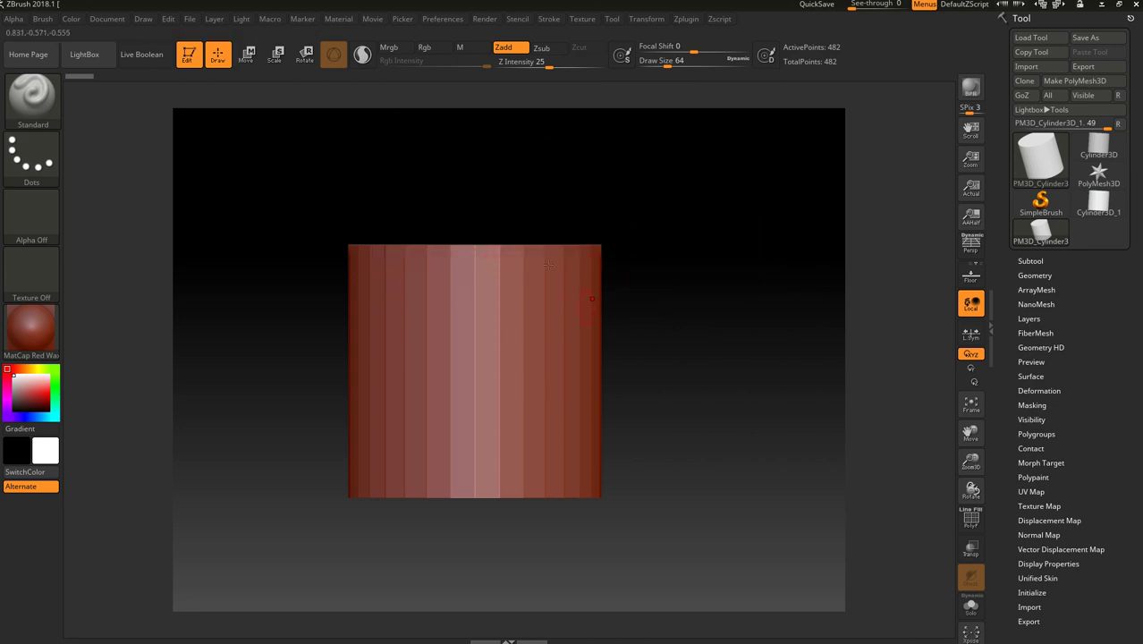
# Send the cylinder to 3ds Max through GoZ and, with the welcome screen closed, maximize the Perspective viewport.
pyautogui.click(1021, 95)
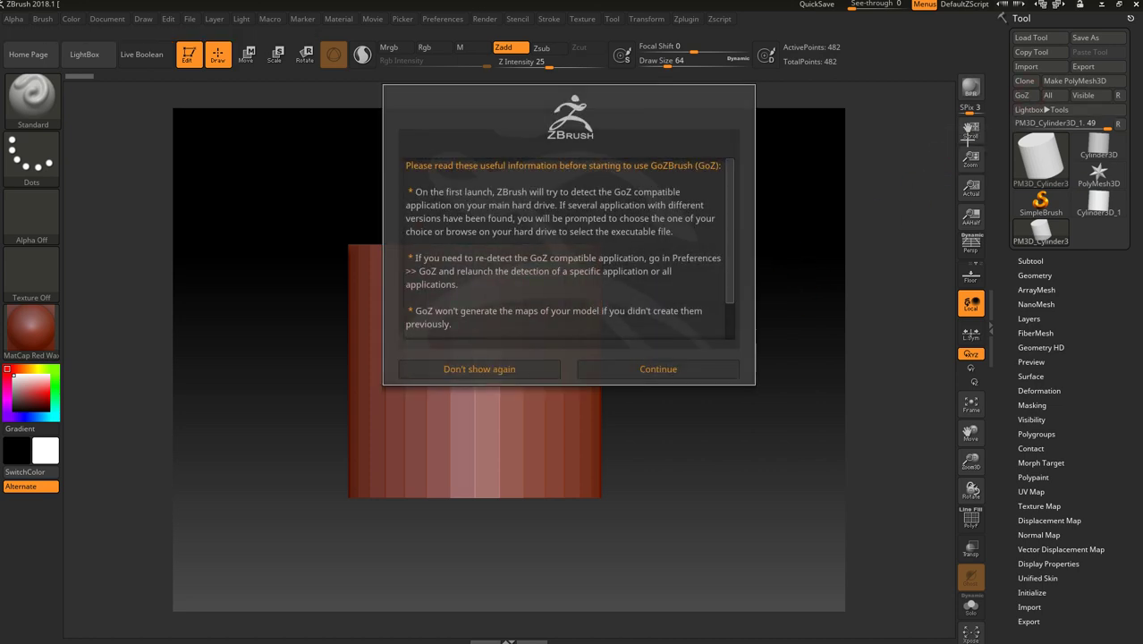
pyautogui.click(691, 370)
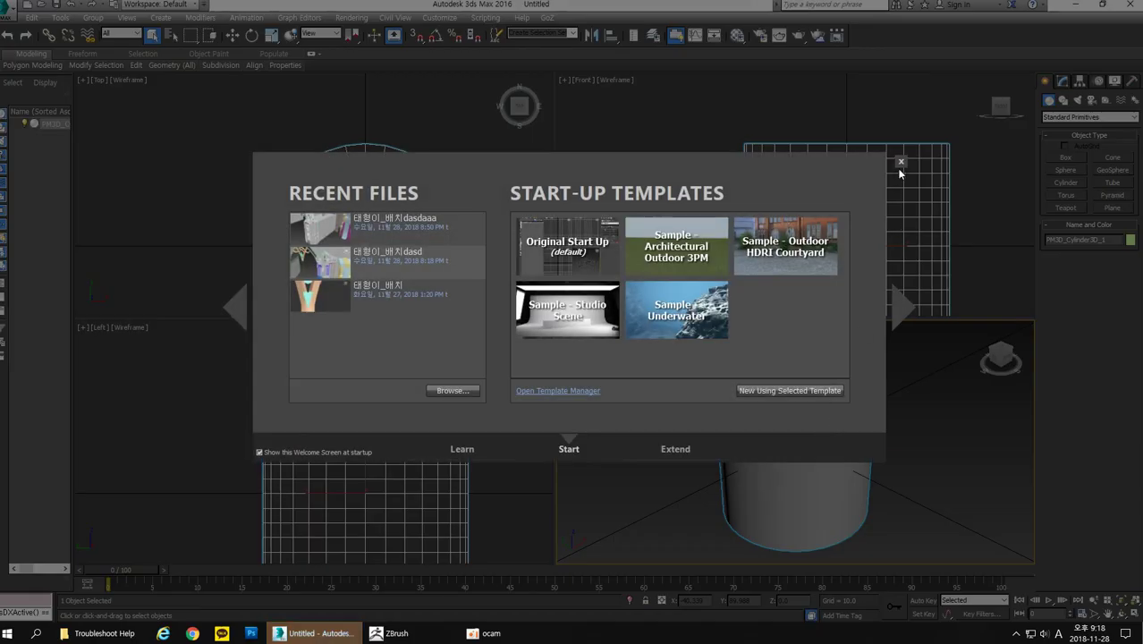
pyautogui.click(901, 163)
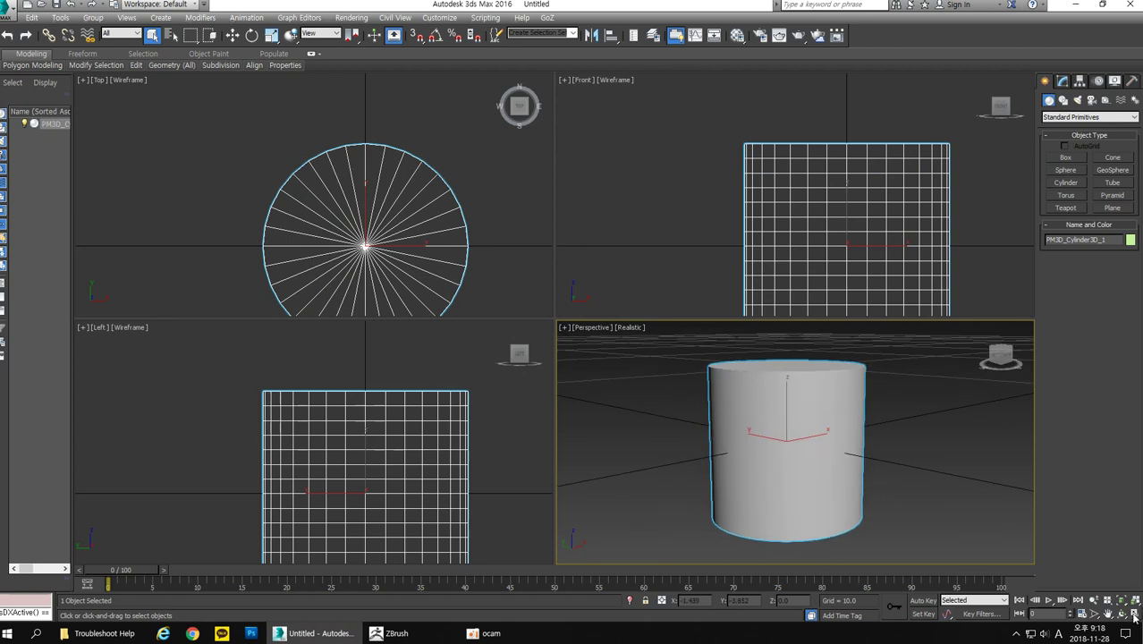
pyautogui.click(1133, 616)
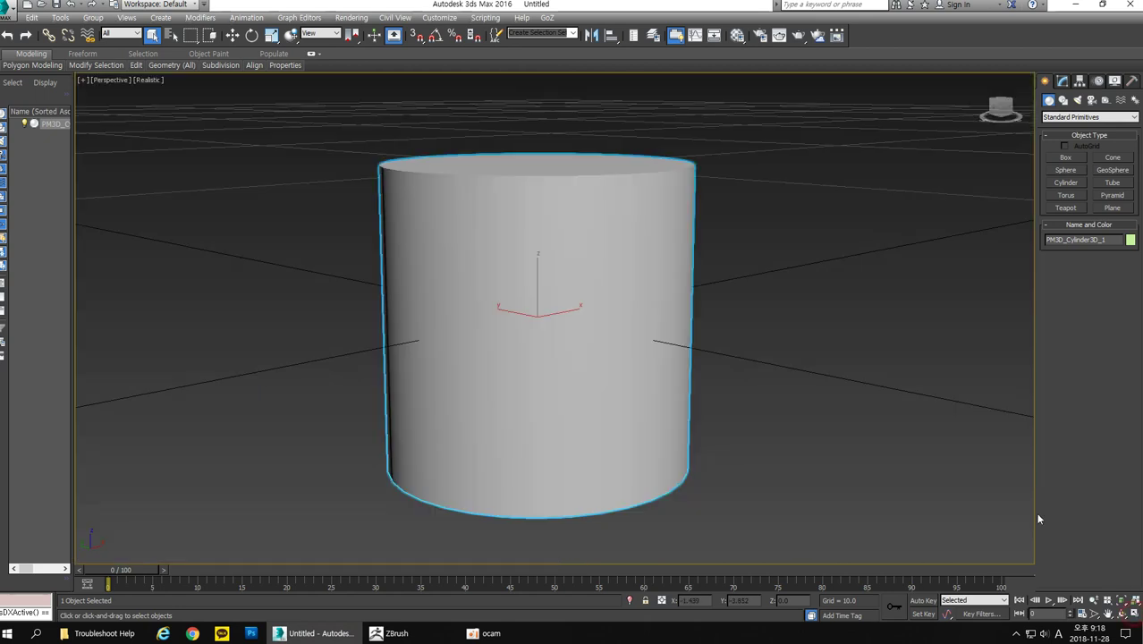
# Select the upper half of the cylinder's vertices and move them sideways and up, leaving a slanted section between the two halves.
pyautogui.click(1062, 81)
pyautogui.click(1057, 250)
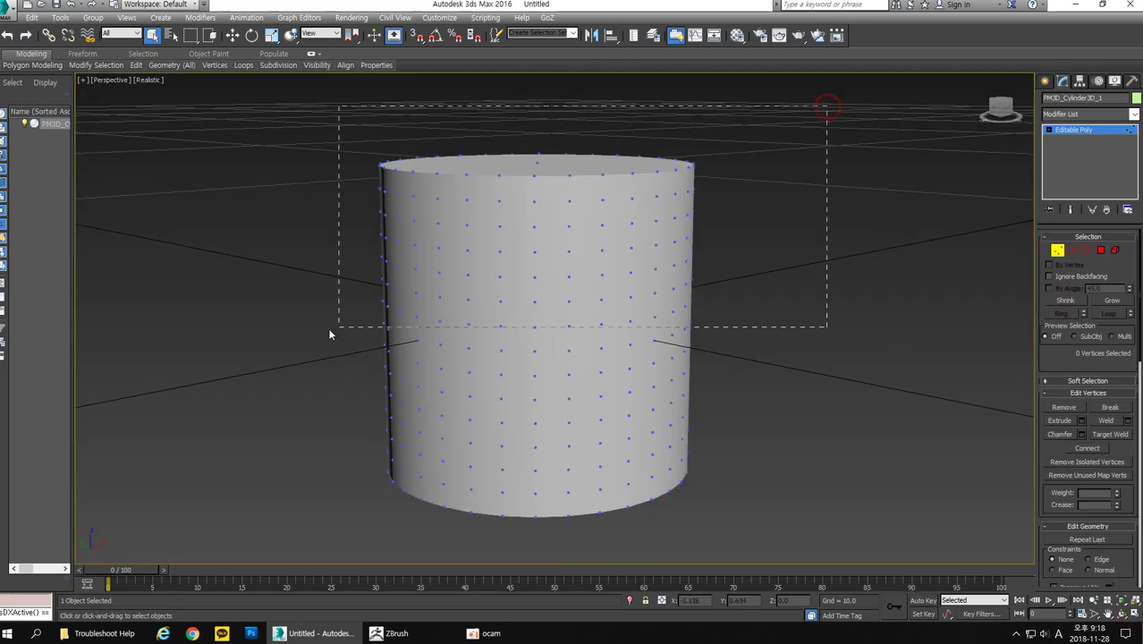
pyautogui.moveTo(329, 334); pyautogui.dragTo(330, 334)
pyautogui.press('w')
pyautogui.moveTo(523, 288); pyautogui.dragTo(763, 199)
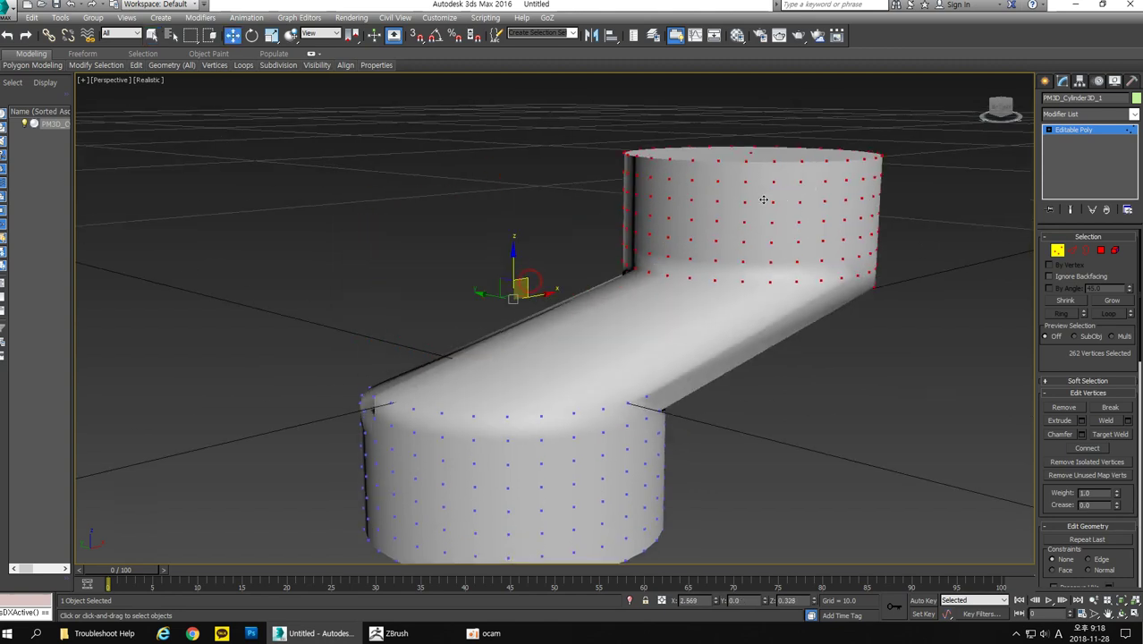
pyautogui.click(1057, 251)
# Try to send the reshaped cylinder back to ZBrush with the GoZ command in 3ds Max.
pyautogui.click(552, 19)
pyautogui.click(566, 33)
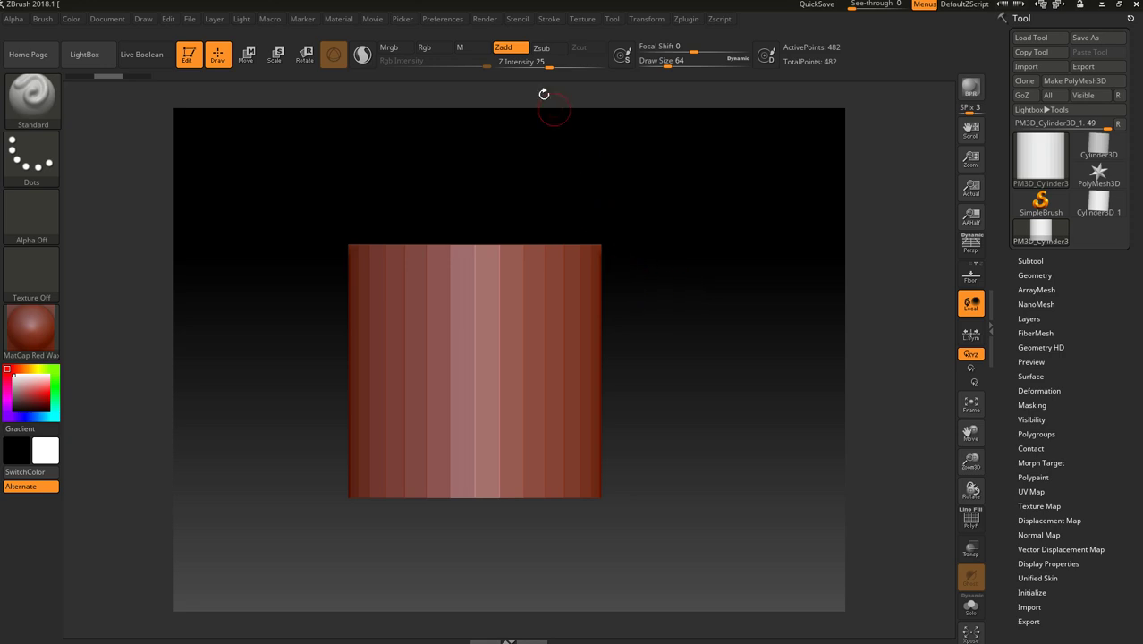
pyautogui.click(443, 19)
# Rename the cylinder subtool in ZBrush as asdasdasd.
pyautogui.click(1038, 260)
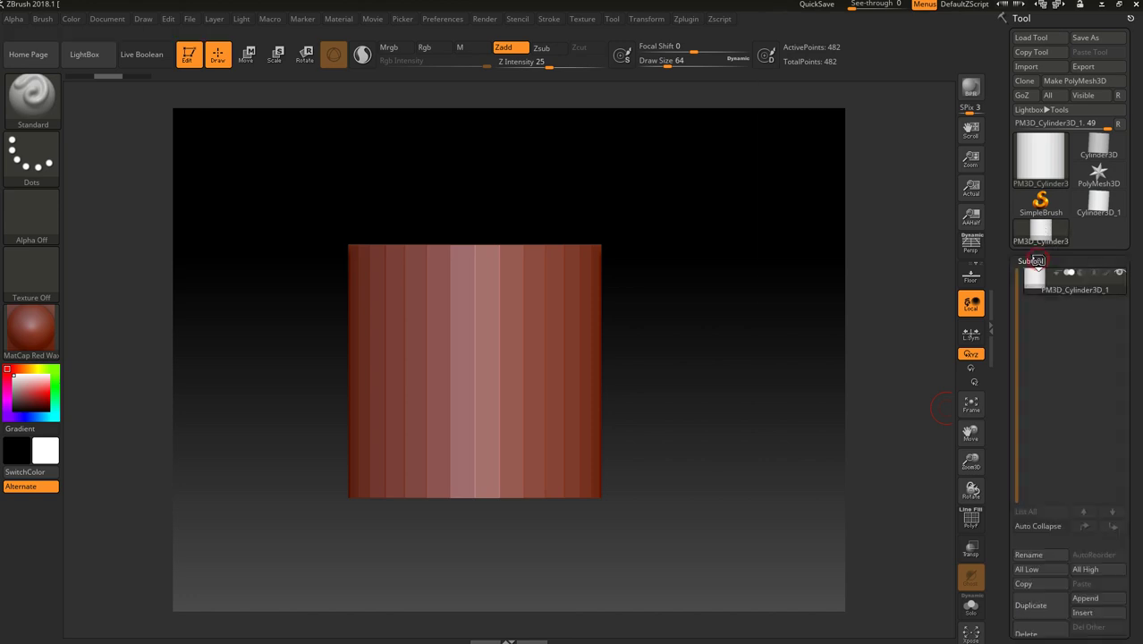
pyautogui.click(1029, 555)
pyautogui.write('asdasdasd')
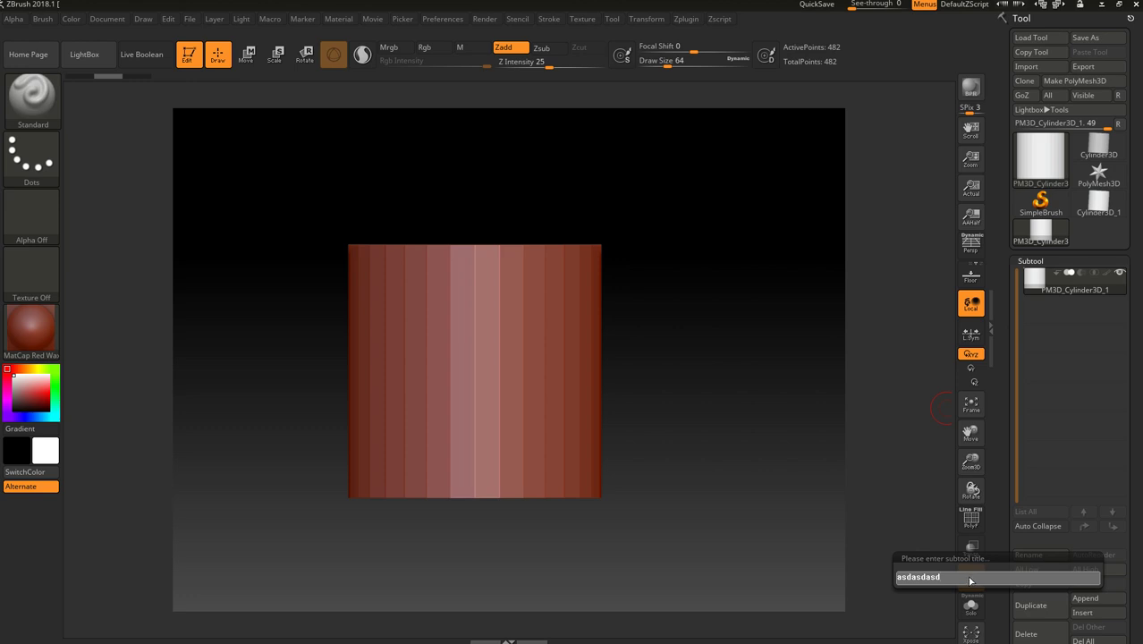
pyautogui.press('Return')
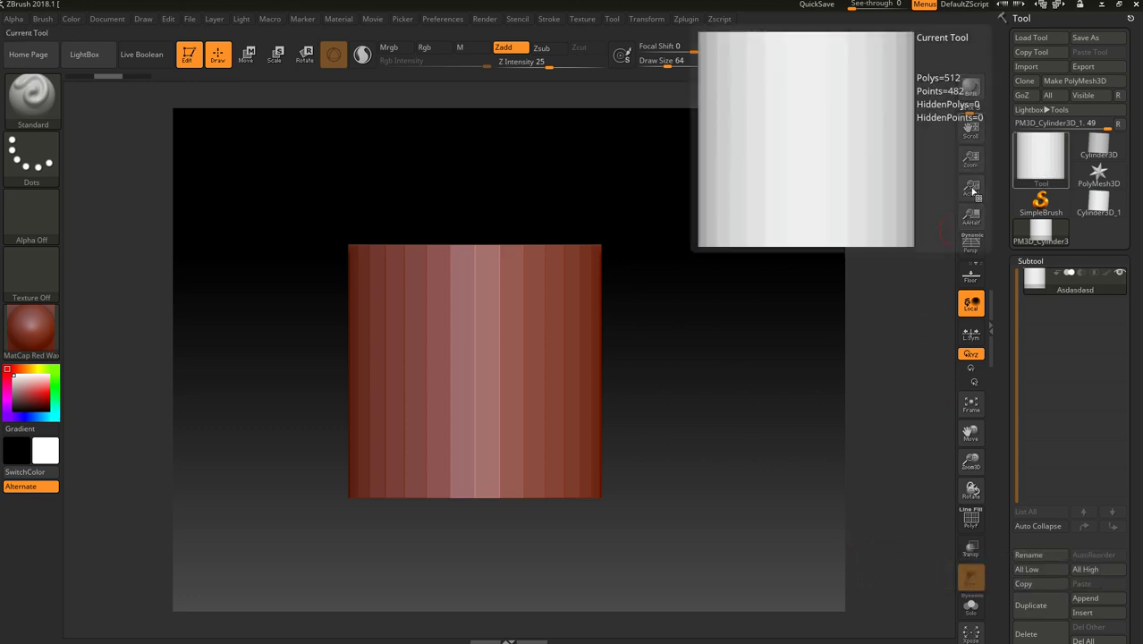
# Send the renamed cylinder to 3ds Max through GoZ and inspect it beside the reshaped cylinder from several angles.
pyautogui.click(1024, 95)
pyautogui.click(657, 370)
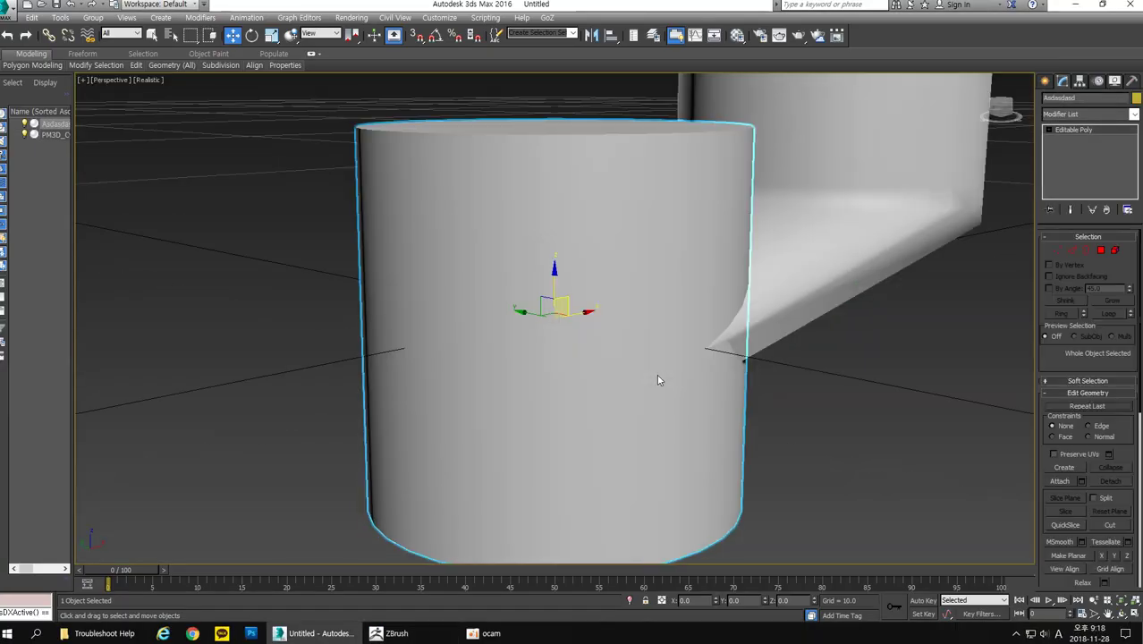
pyautogui.scroll(-3, 510, 360)
pyautogui.keyDown('alt'); pyautogui.moveTo(526, 360); pyautogui.dragTo(781, 392, button='middle'); pyautogui.keyUp('alt')
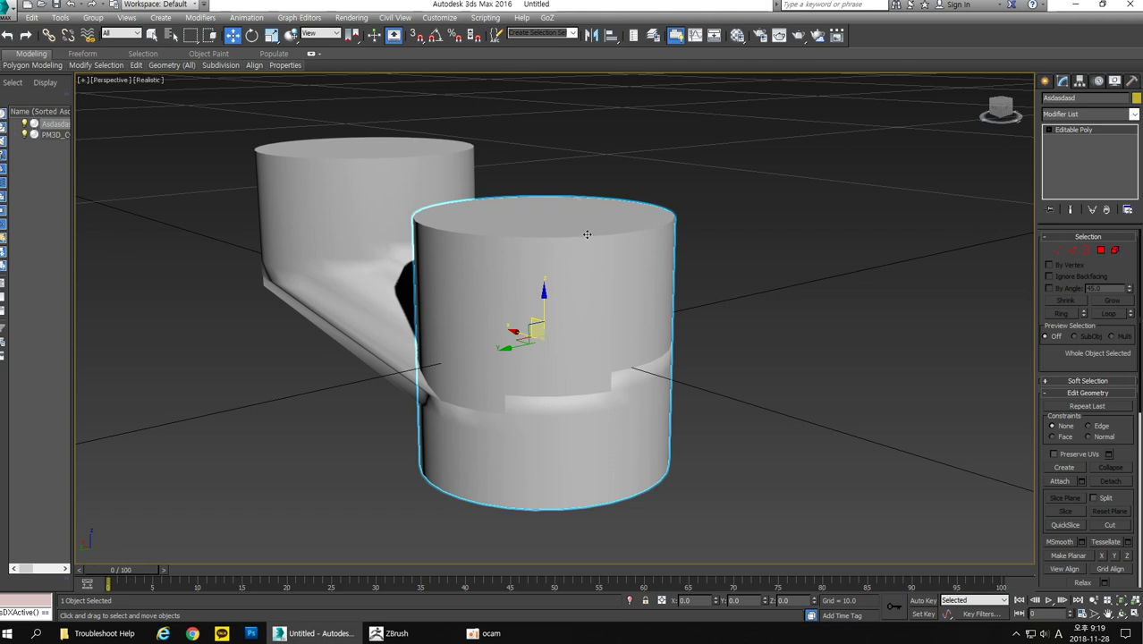
pyautogui.keyDown('alt'); pyautogui.moveTo(718, 315); pyautogui.dragTo(737, 366, button='middle'); pyautogui.keyUp('alt')
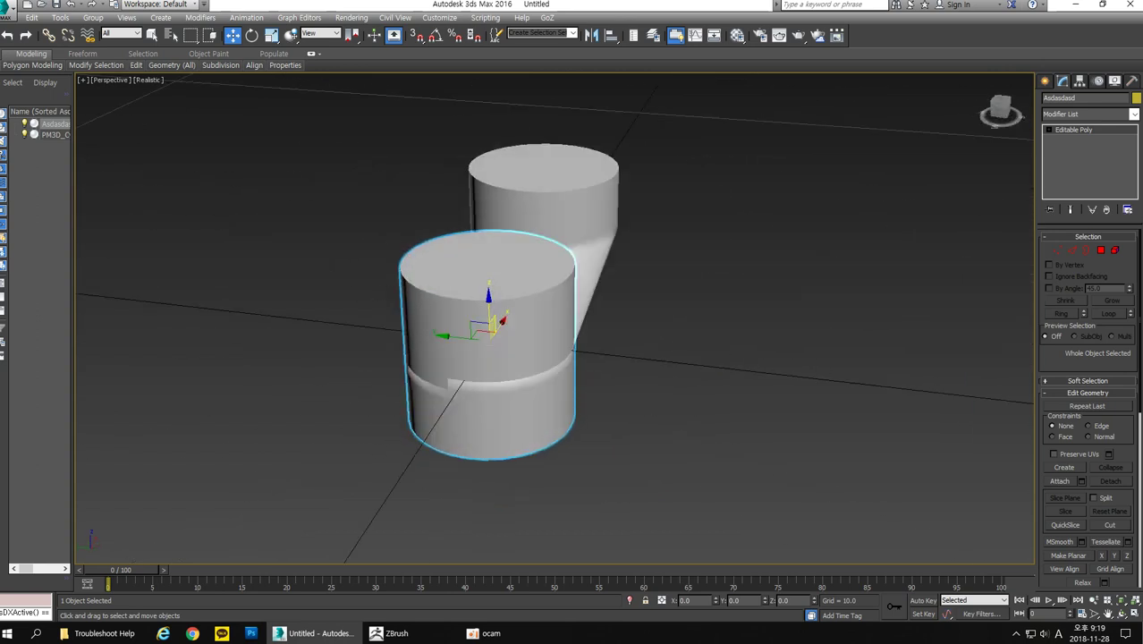